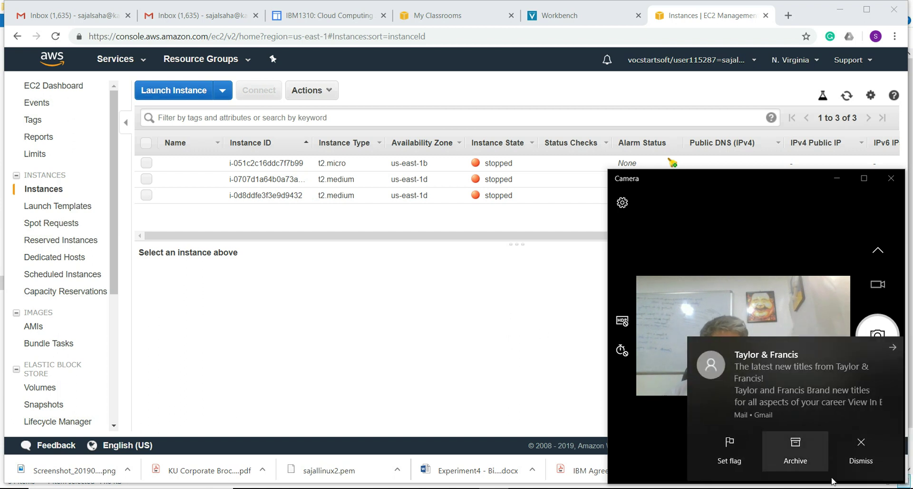
Clear away the mail notification and Camera window, and start launching an instance from the 64-bit (x86) Amazon Linux 2 AMI (HVM)
{"action": "left_click", "coordinate": [861, 449]}
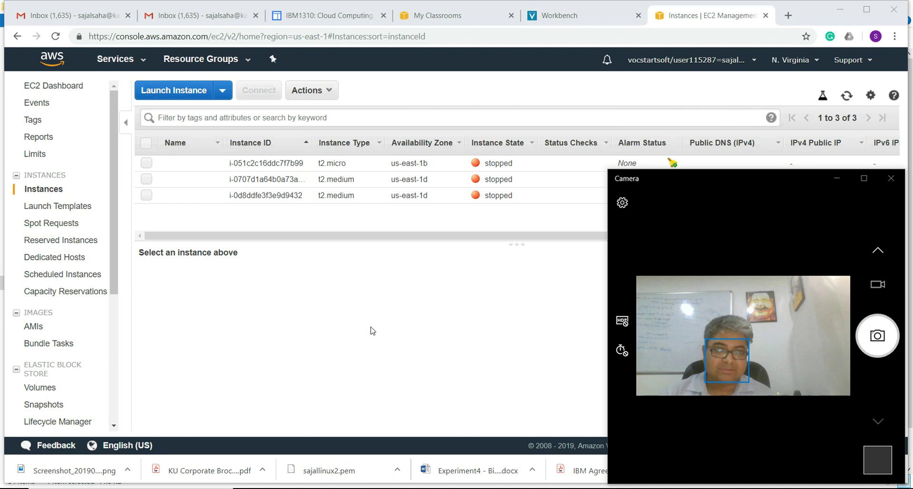
{"action": "left_click", "coordinate": [837, 178]}
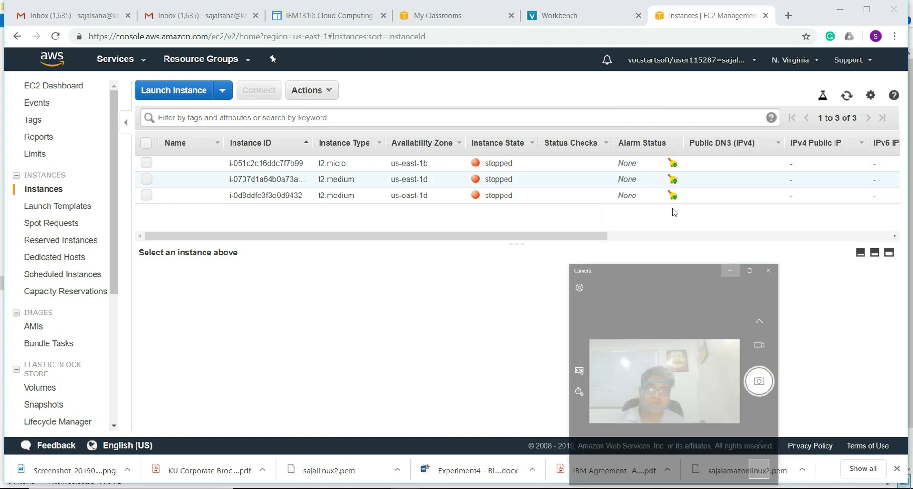
{"action": "left_click", "coordinate": [194, 95]}
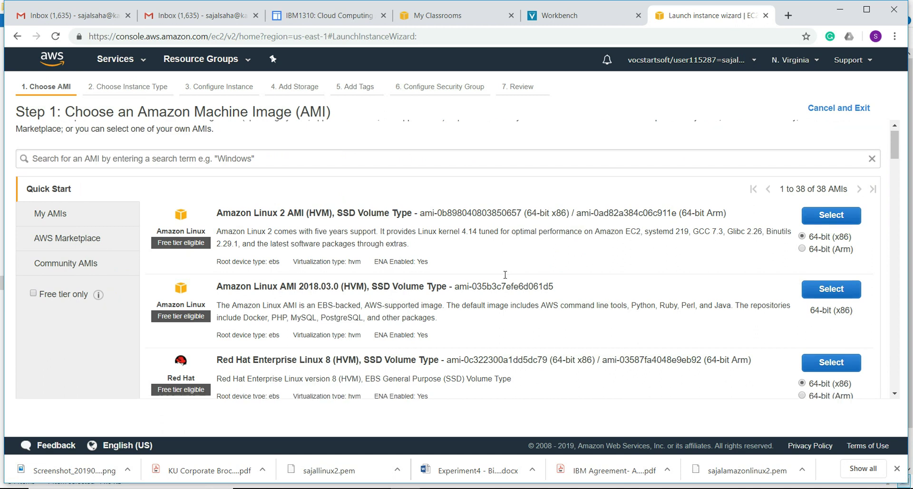
{"action": "scroll", "coordinate": [585, 238], "scroll_direction": "down", "scroll_amount": 3}
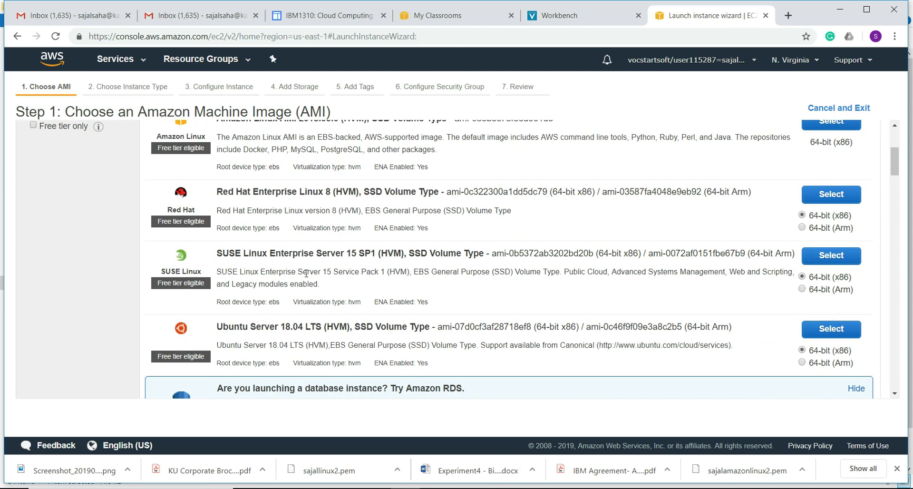
{"action": "scroll", "coordinate": [365, 286], "scroll_direction": "up", "scroll_amount": 3}
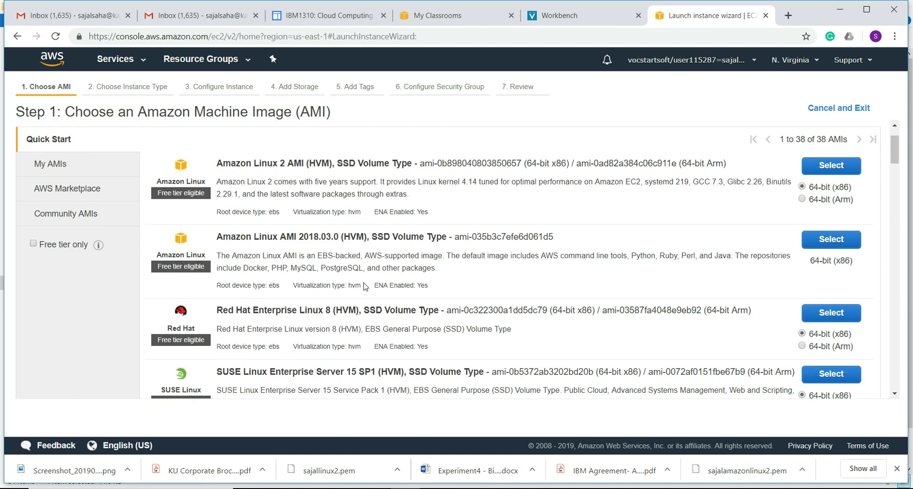
{"action": "left_click", "coordinate": [834, 170]}
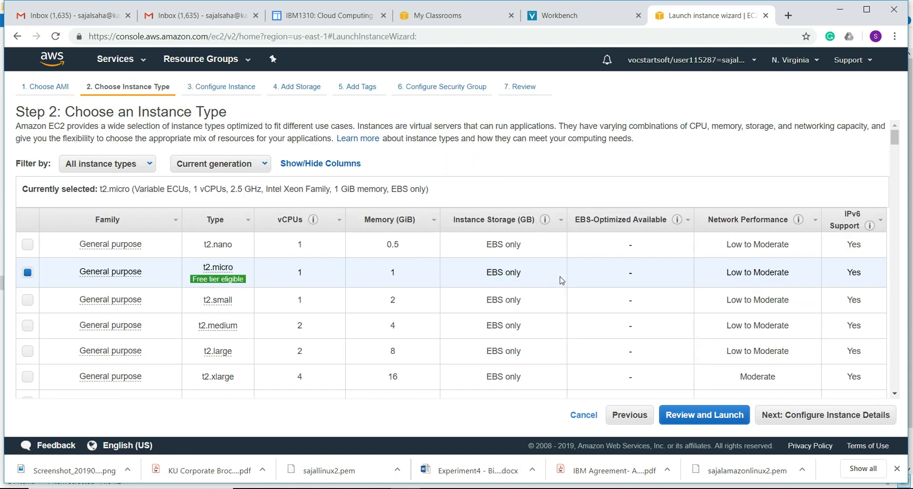
Choose the t2.large instance type and go over the AMI and instance type details on the launch review
{"action": "scroll", "coordinate": [560, 281], "scroll_direction": "down", "scroll_amount": 2}
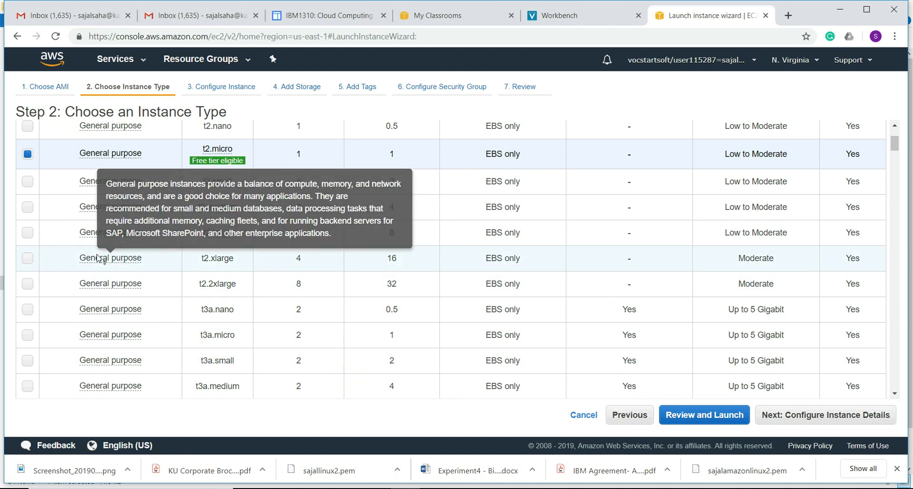
{"action": "left_click", "coordinate": [27, 233]}
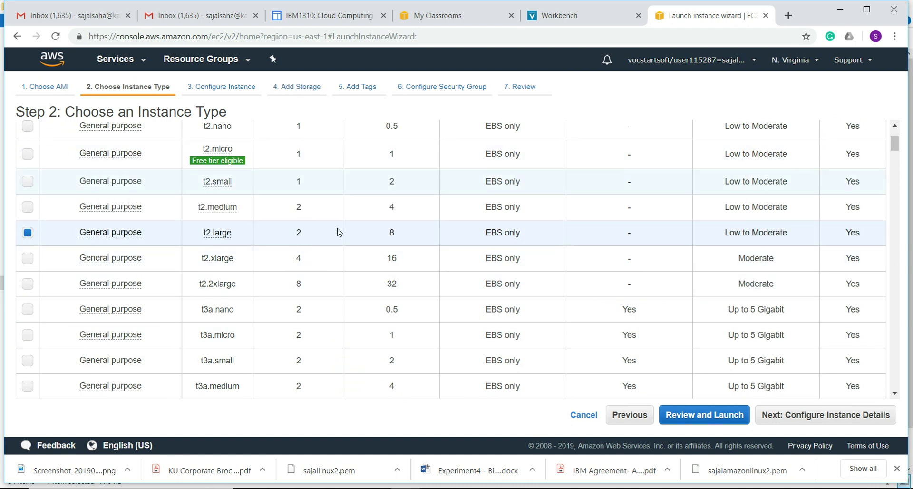
{"action": "scroll", "coordinate": [330, 236], "scroll_direction": "up", "scroll_amount": 2}
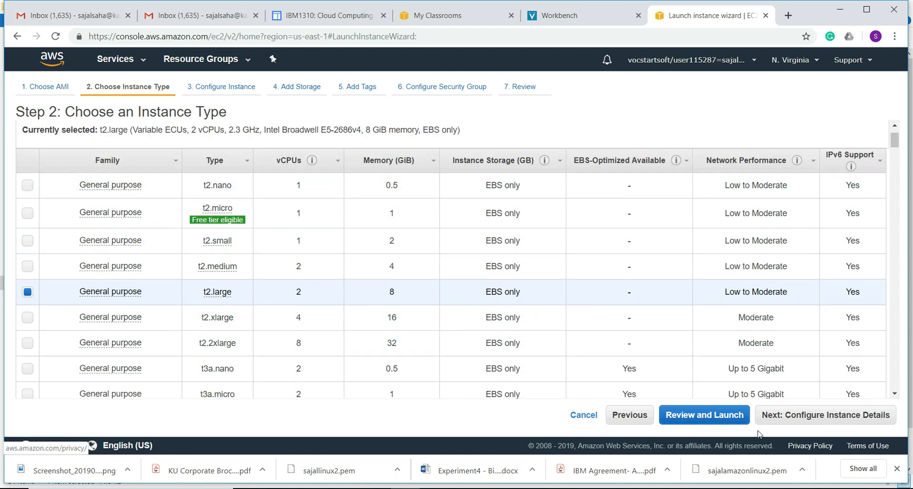
{"action": "left_click", "coordinate": [715, 416]}
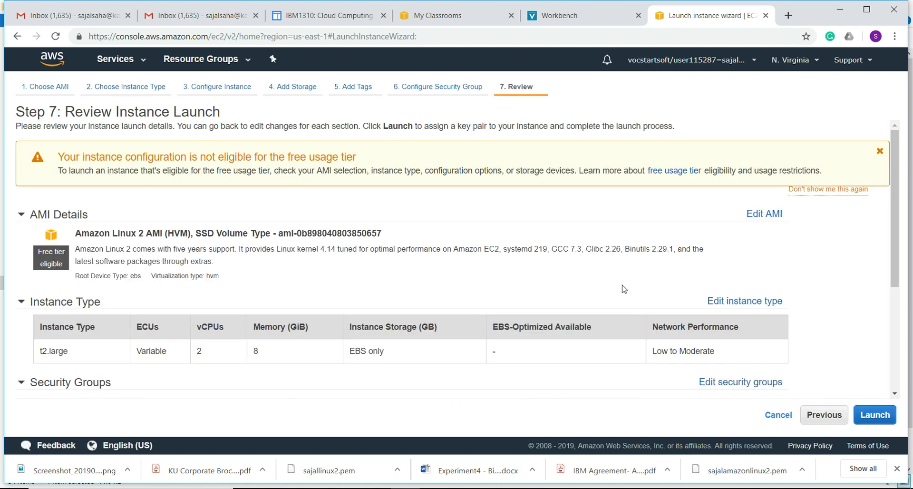
{"action": "scroll", "coordinate": [601, 364], "scroll_direction": "down", "scroll_amount": 1}
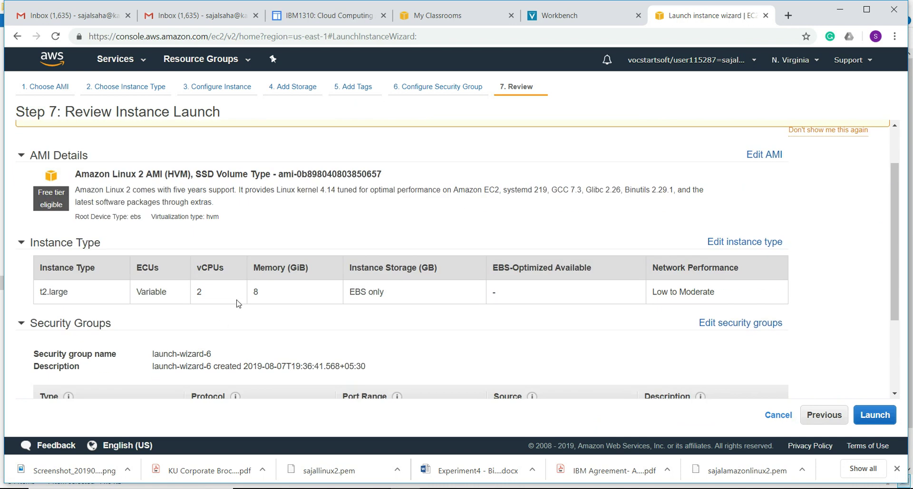
{"action": "left_click_drag", "start_coordinate": [355, 291], "coordinate": [387, 294]}
{"action": "scroll", "coordinate": [660, 309], "scroll_direction": "down", "scroll_amount": 2}
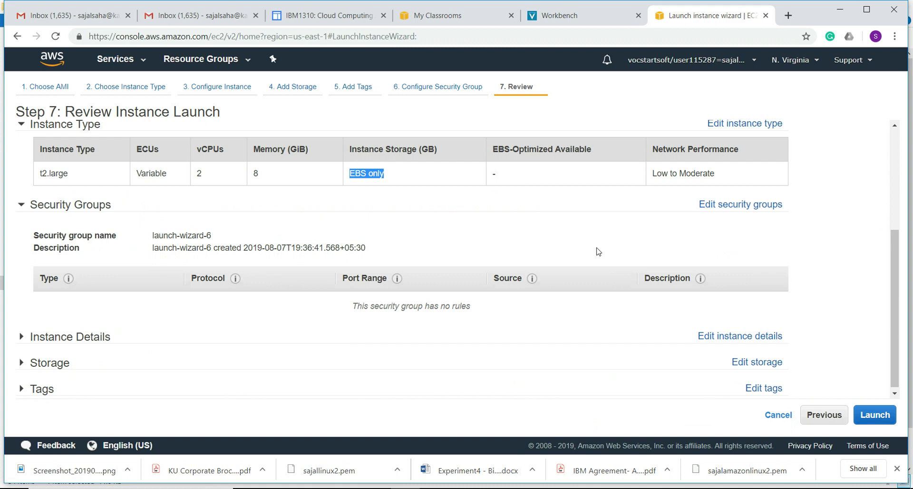
Edit the new security group so that its SSH rule on port 22 accepts traffic from Anywhere
{"action": "left_click", "coordinate": [734, 209]}
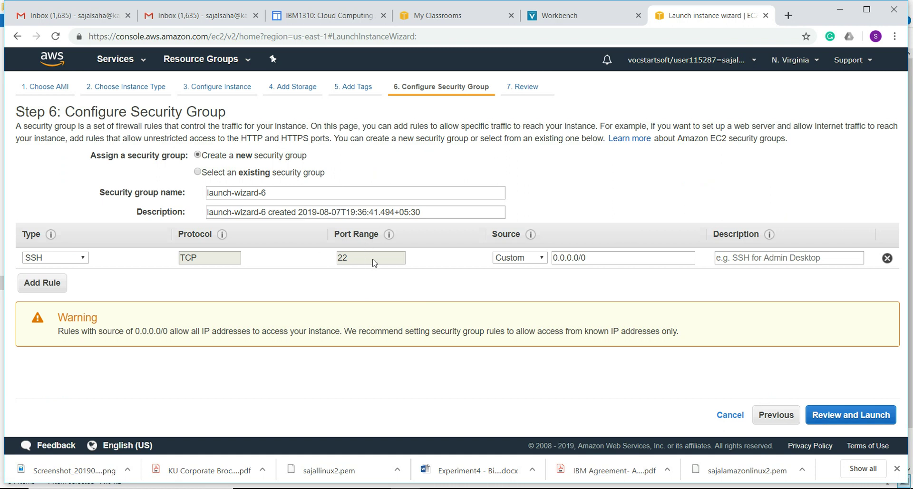
{"action": "left_click", "coordinate": [523, 259]}
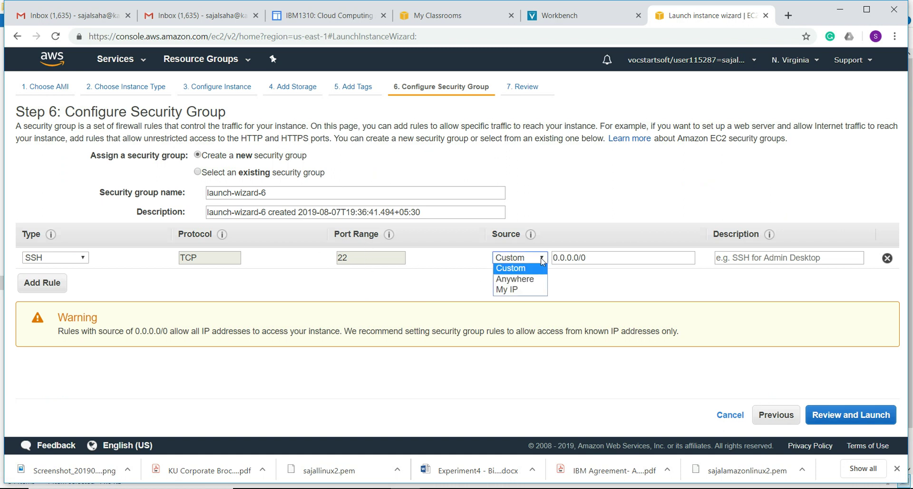
{"action": "left_click", "coordinate": [539, 280]}
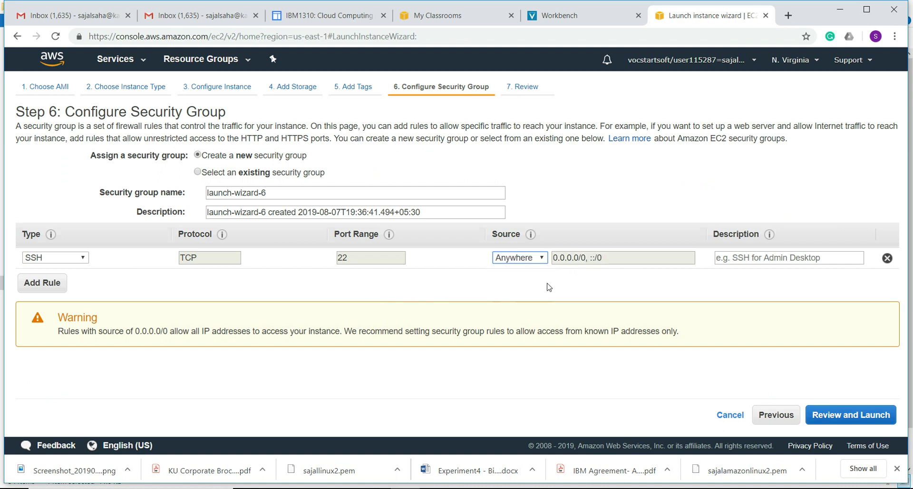
Add a Custom TCP rule to the security group for port 5432 with its source set to Anywhere
{"action": "left_click", "coordinate": [34, 285]}
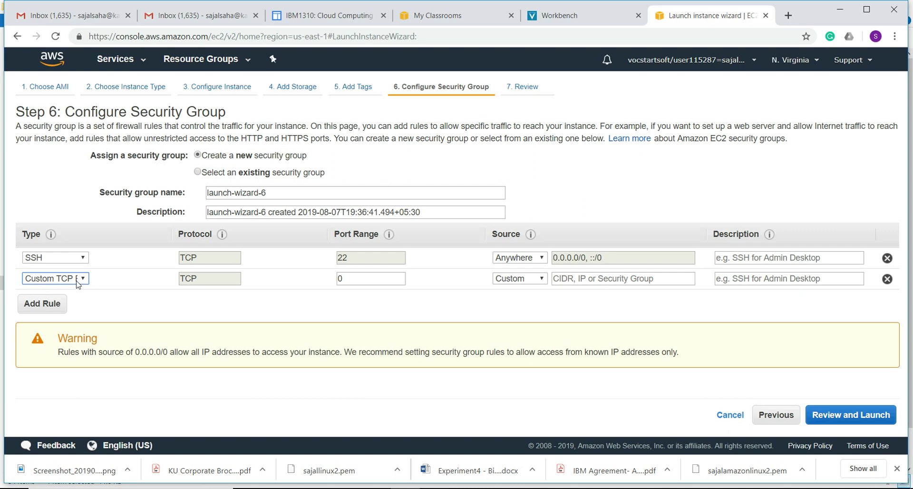
{"action": "left_click", "coordinate": [354, 280]}
{"action": "left_click_drag", "start_coordinate": [354, 280], "coordinate": [311, 286]}
{"action": "type", "text": "5432"}
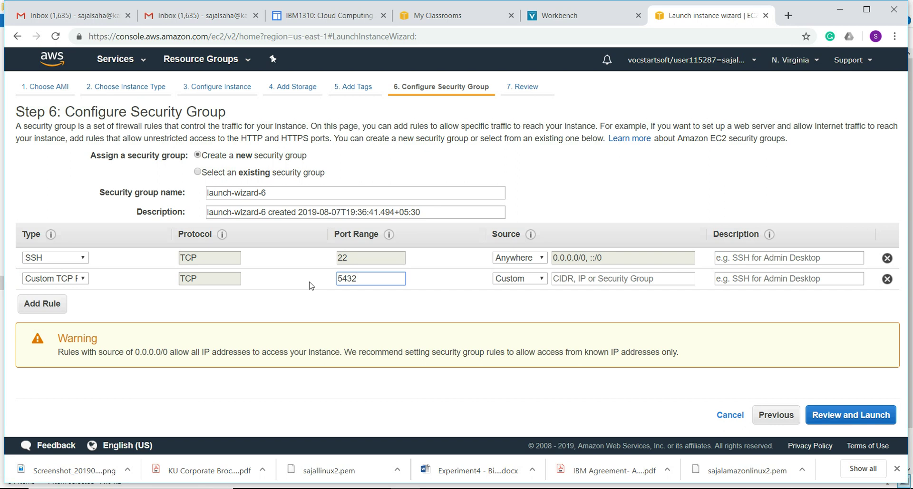
{"action": "left_click", "coordinate": [529, 283]}
{"action": "left_click", "coordinate": [530, 301]}
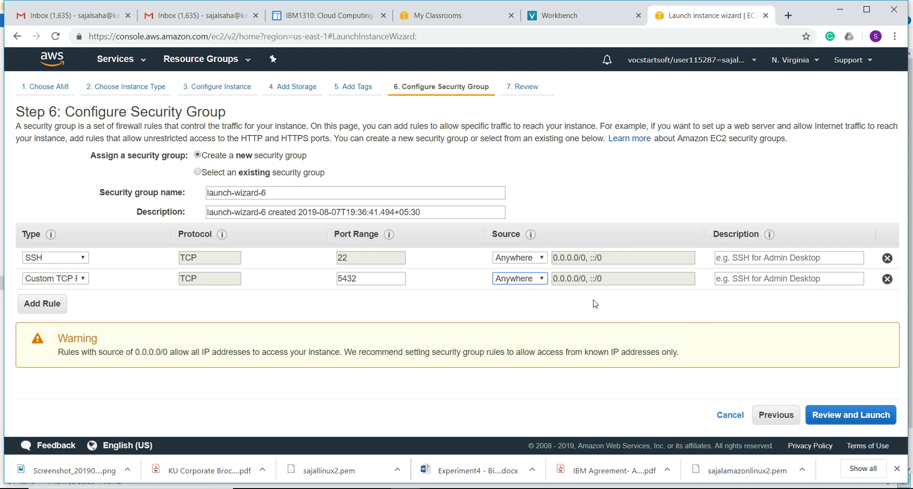
{"action": "left_click", "coordinate": [538, 283]}
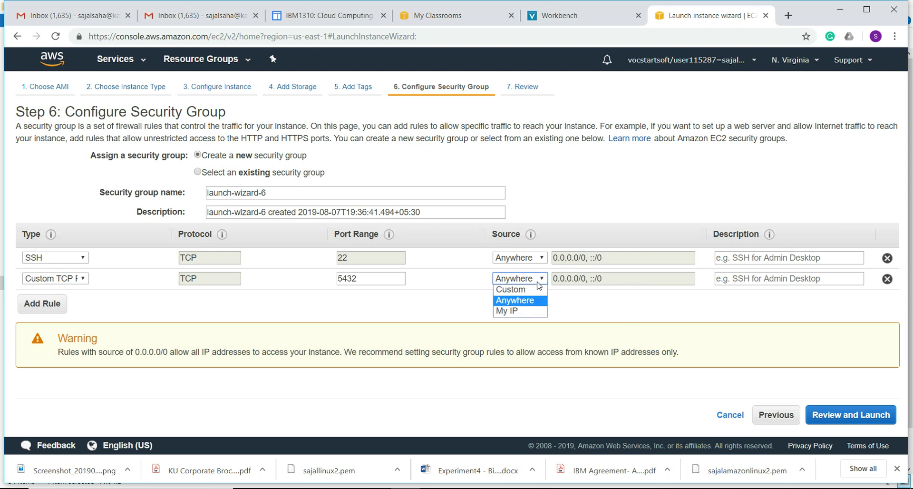
{"action": "left_click", "coordinate": [593, 291]}
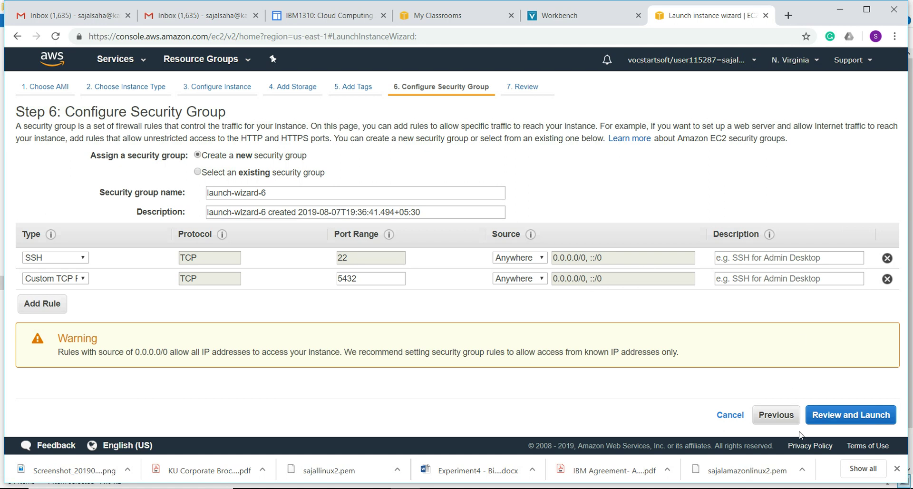
Go to the launch review and check the security group rules and the instance details settings
{"action": "left_click", "coordinate": [821, 416]}
{"action": "scroll", "coordinate": [430, 343], "scroll_direction": "down", "scroll_amount": 4}
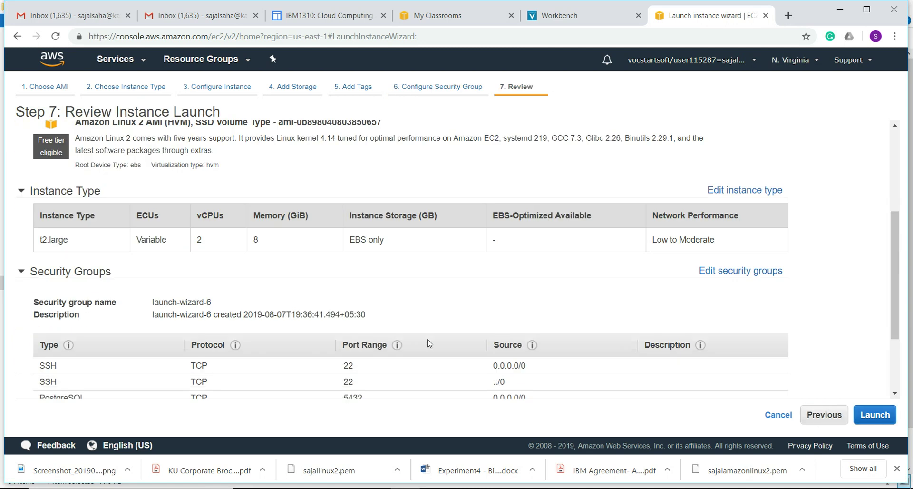
{"action": "scroll", "coordinate": [429, 344], "scroll_direction": "down", "scroll_amount": 2}
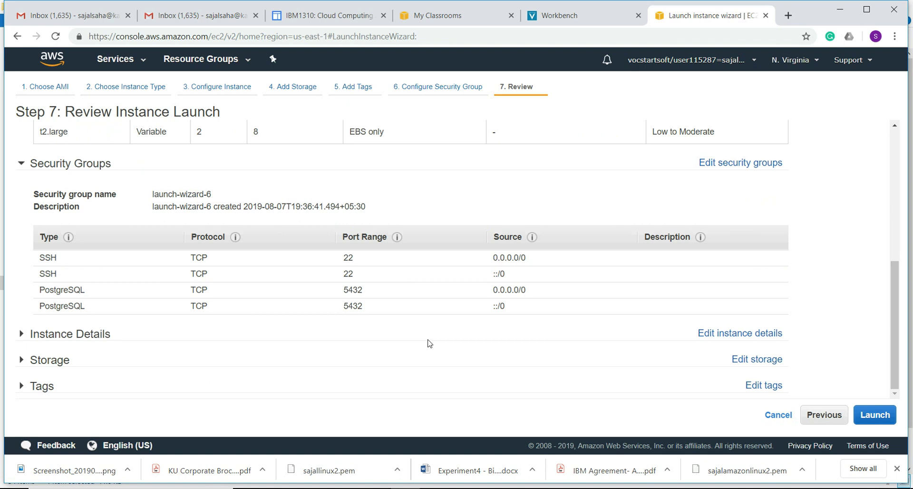
{"action": "left_click", "coordinate": [735, 335]}
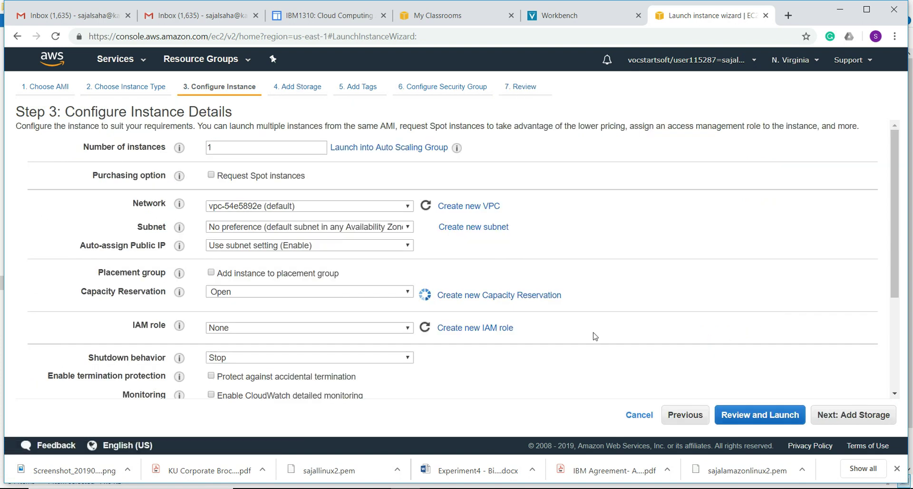
{"action": "left_click", "coordinate": [760, 415]}
{"action": "scroll", "coordinate": [692, 343], "scroll_direction": "down", "scroll_amount": 5}
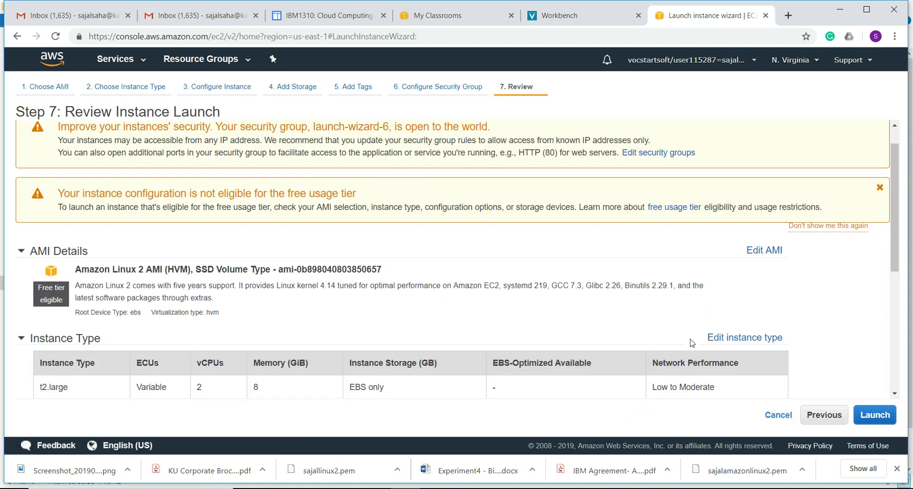
{"action": "scroll", "coordinate": [692, 342], "scroll_direction": "down", "scroll_amount": 1}
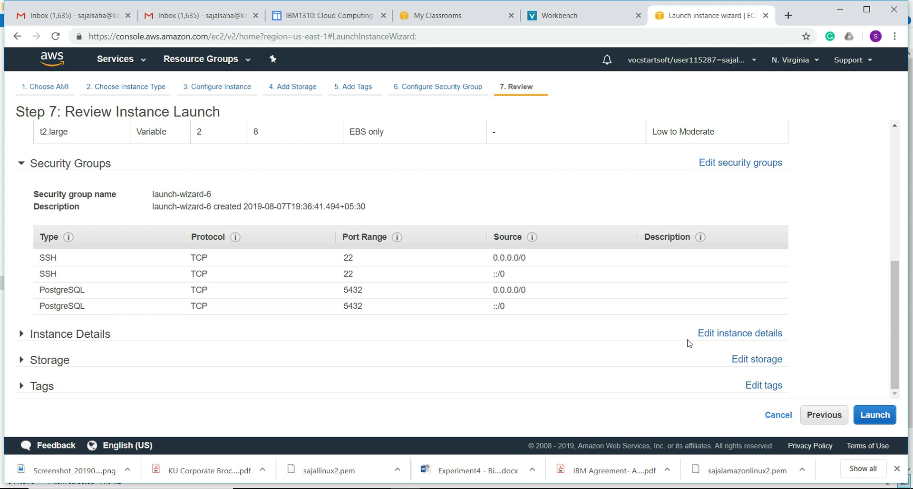
Set the root volume's size to 30 GiB in the storage settings and return to the launch review
{"action": "left_click", "coordinate": [767, 363]}
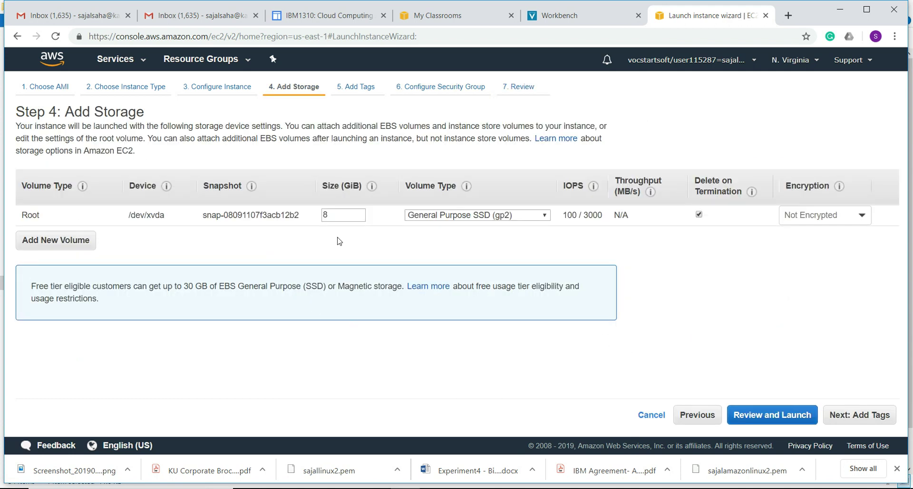
{"action": "double_click", "coordinate": [337, 214]}
{"action": "type", "text": "30"}
{"action": "left_click", "coordinate": [745, 415]}
{"action": "scroll", "coordinate": [326, 300], "scroll_direction": "down", "scroll_amount": 5}
{"action": "scroll", "coordinate": [326, 300], "scroll_direction": "down", "scroll_amount": 1}
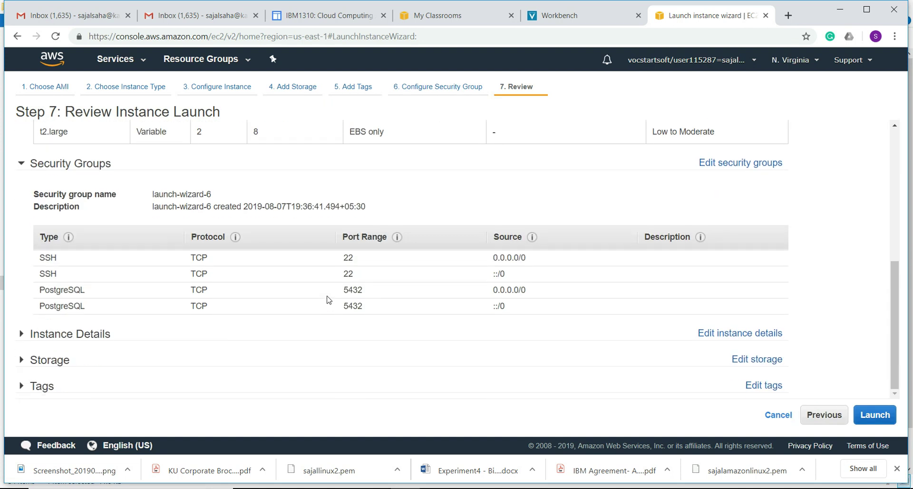
Proceed to launch, create a new key pair named sajallinux3 and download its private key file
{"action": "left_click", "coordinate": [877, 415]}
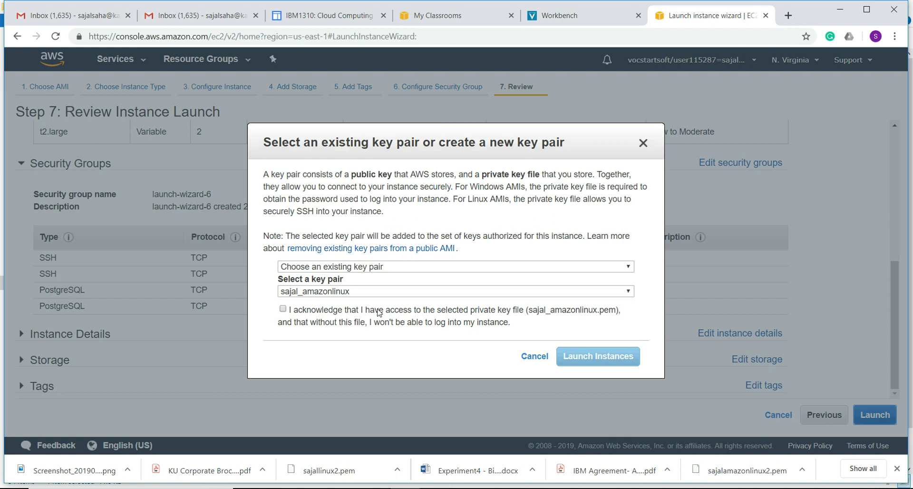
{"action": "left_click", "coordinate": [371, 292]}
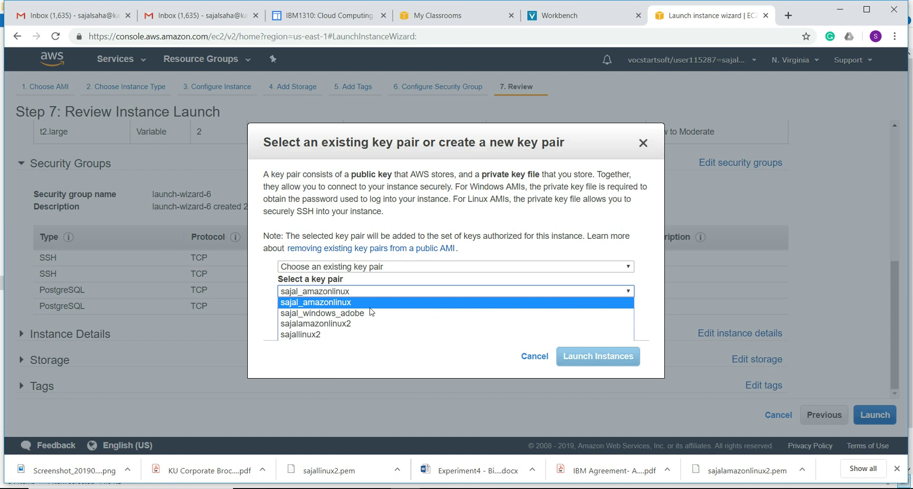
{"action": "left_click", "coordinate": [361, 365]}
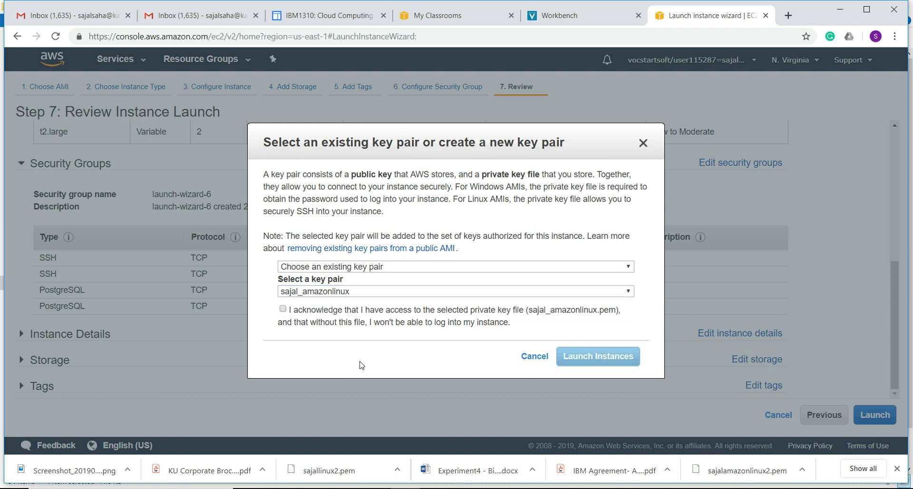
{"action": "left_click", "coordinate": [389, 268]}
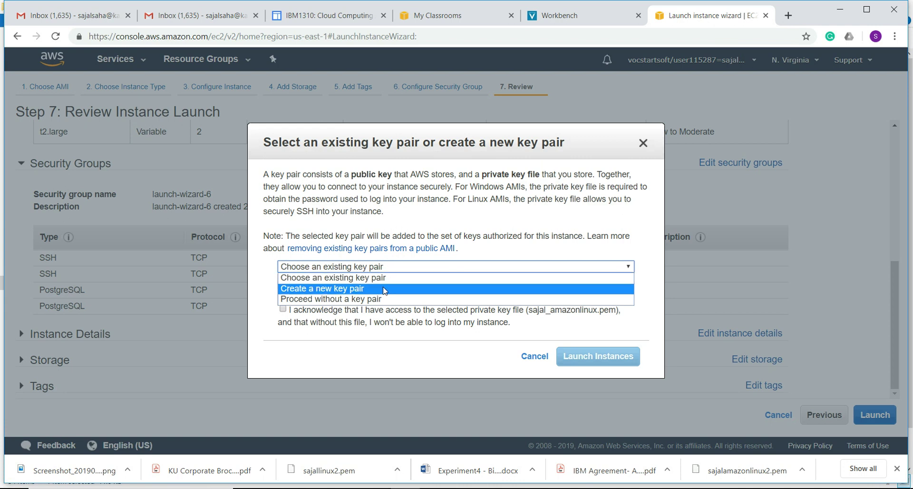
{"action": "left_click", "coordinate": [384, 288]}
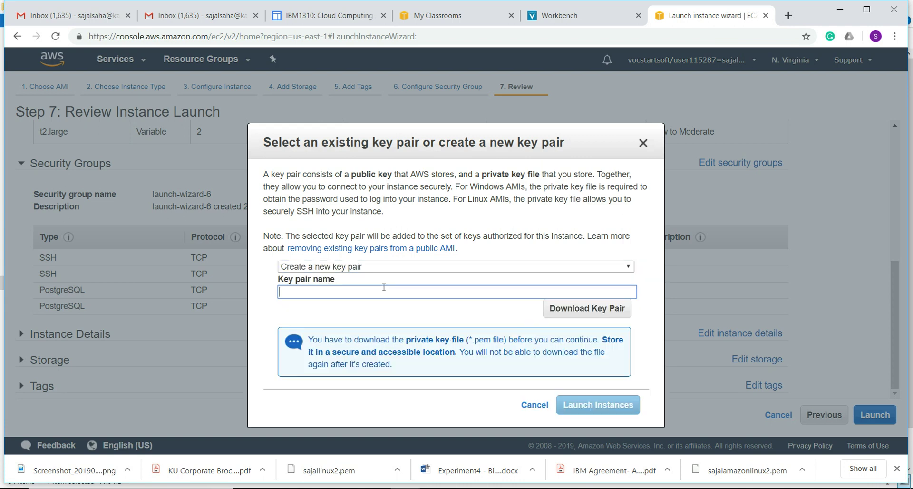
{"action": "type", "text": "sajallinux3"}
{"action": "left_click", "coordinate": [614, 310]}
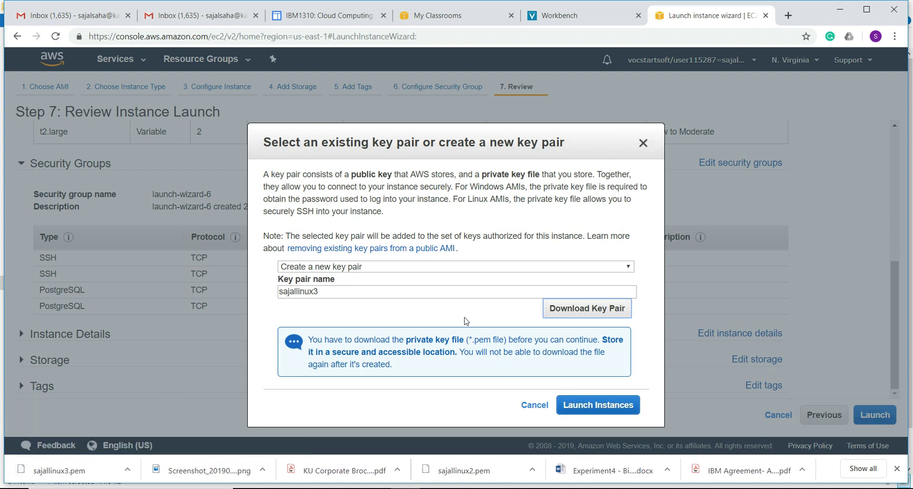
Launch the configured instance with the newly created key pair
{"action": "mouse_move", "coordinate": [60, 471]}
{"action": "left_mouse_down"}
{"action": "mouse_move", "coordinate": [65, 481]}
{"action": "mouse_move", "coordinate": [88, 474]}
{"action": "mouse_move", "coordinate": [36, 473]}
{"action": "mouse_move", "coordinate": [63, 481]}
{"action": "left_mouse_up"}
{"action": "left_click", "coordinate": [573, 408]}
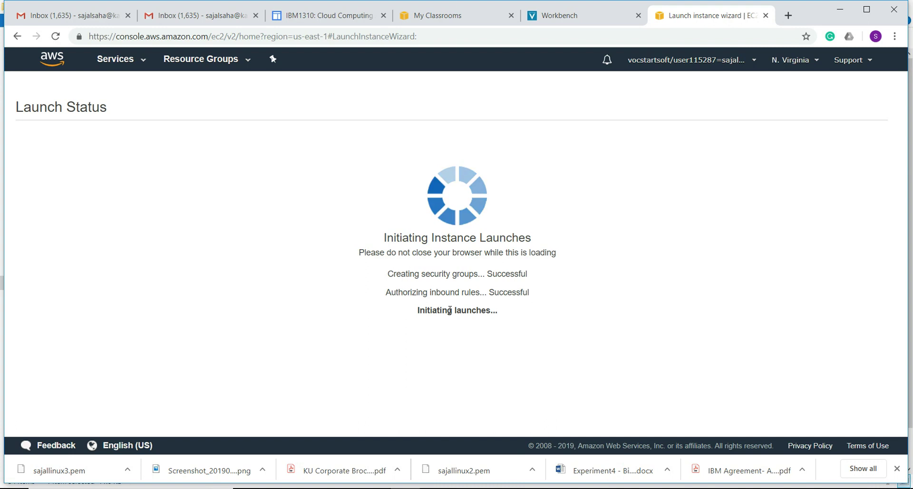
Search the web for putty in a new browser tab and go through putty.org to the latest PuTTY release's download page
{"action": "left_click", "coordinate": [788, 16]}
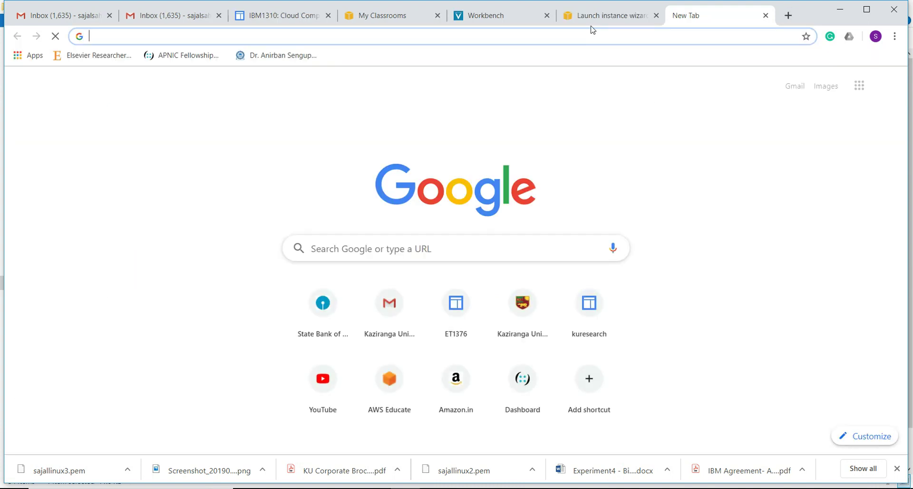
{"action": "type", "text": "putty"}
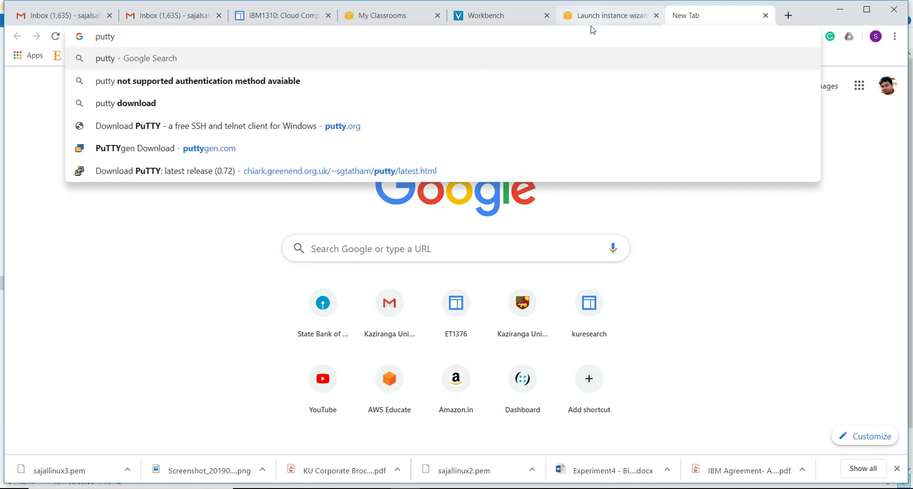
{"action": "key", "text": "Return"}
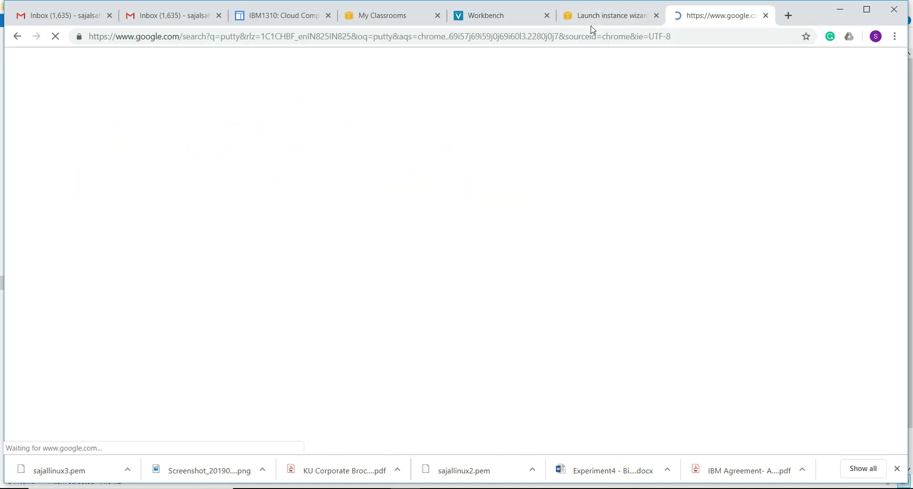
{"action": "left_click", "coordinate": [168, 156]}
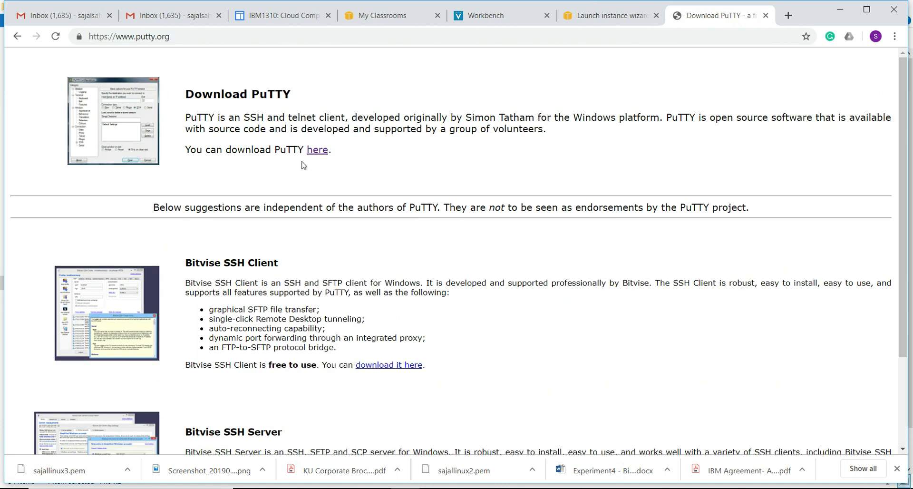
{"action": "left_click", "coordinate": [314, 151]}
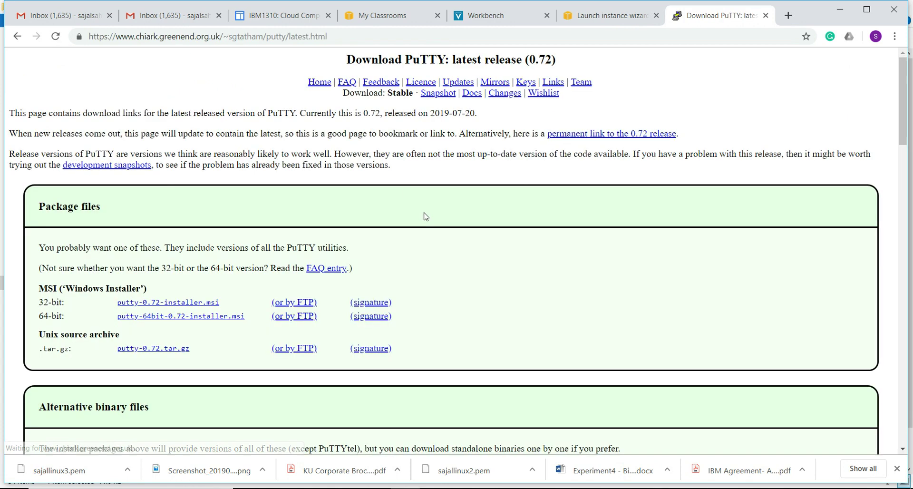
Download the 64-bit puttygen.exe from the alternative binary files and close the PuTTY download page
{"action": "scroll", "coordinate": [513, 264], "scroll_direction": "down", "scroll_amount": 2}
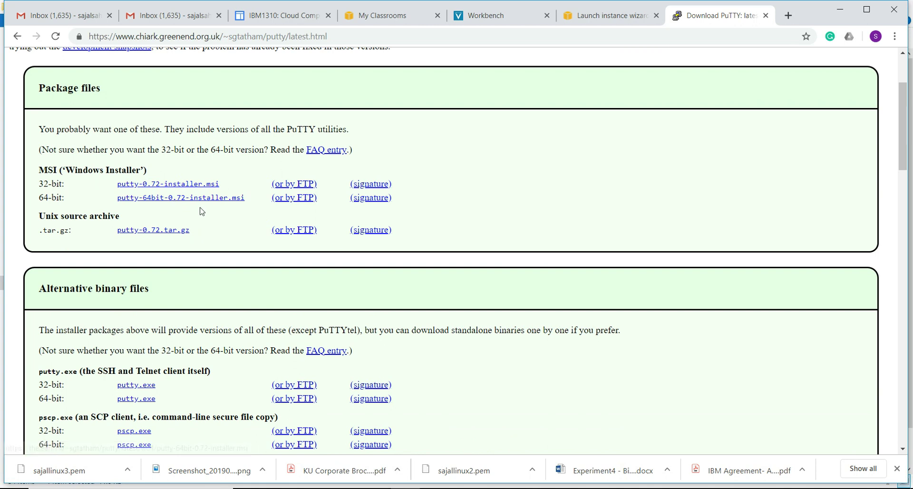
{"action": "scroll", "coordinate": [200, 210], "scroll_direction": "down", "scroll_amount": 1}
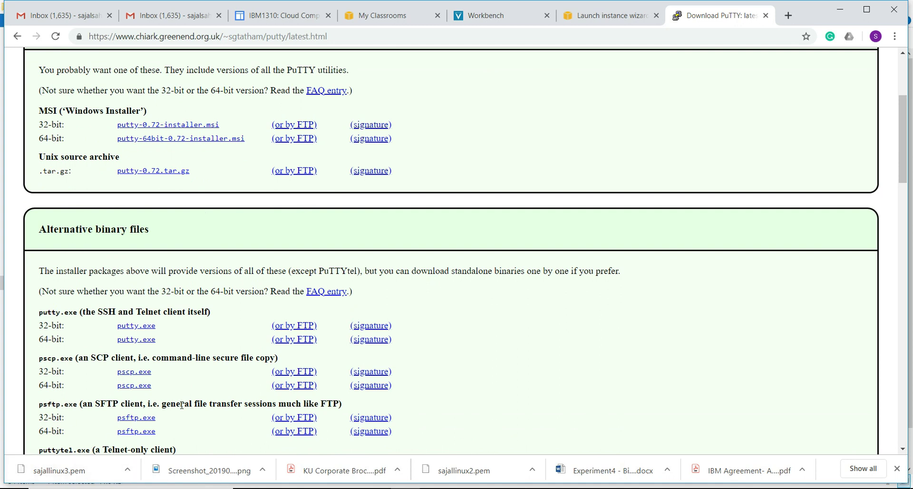
{"action": "scroll", "coordinate": [189, 430], "scroll_direction": "down", "scroll_amount": 1}
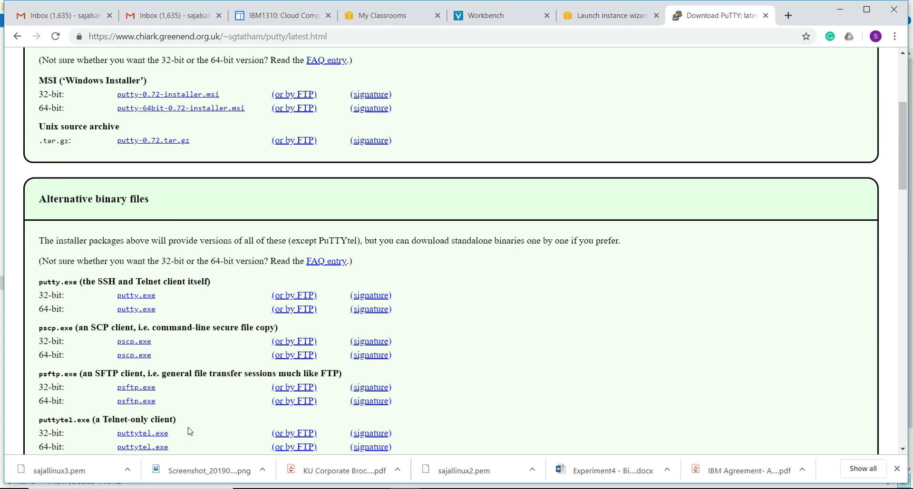
{"action": "scroll", "coordinate": [188, 431], "scroll_direction": "down", "scroll_amount": 1}
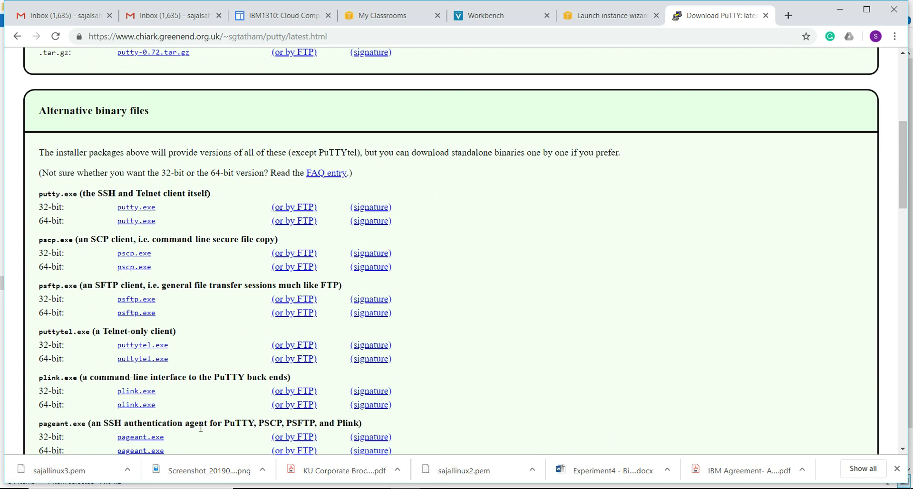
{"action": "scroll", "coordinate": [201, 428], "scroll_direction": "down", "scroll_amount": 1}
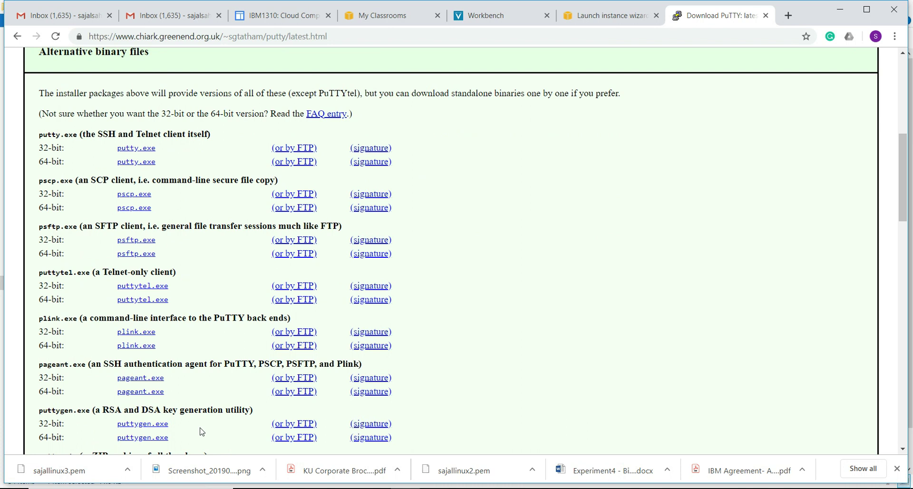
{"action": "scroll", "coordinate": [202, 431], "scroll_direction": "down", "scroll_amount": 3}
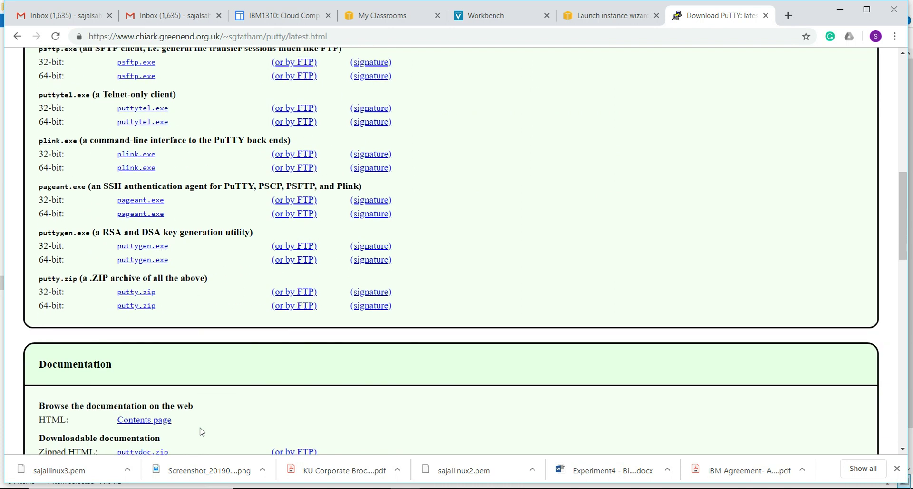
{"action": "left_click", "coordinate": [142, 261]}
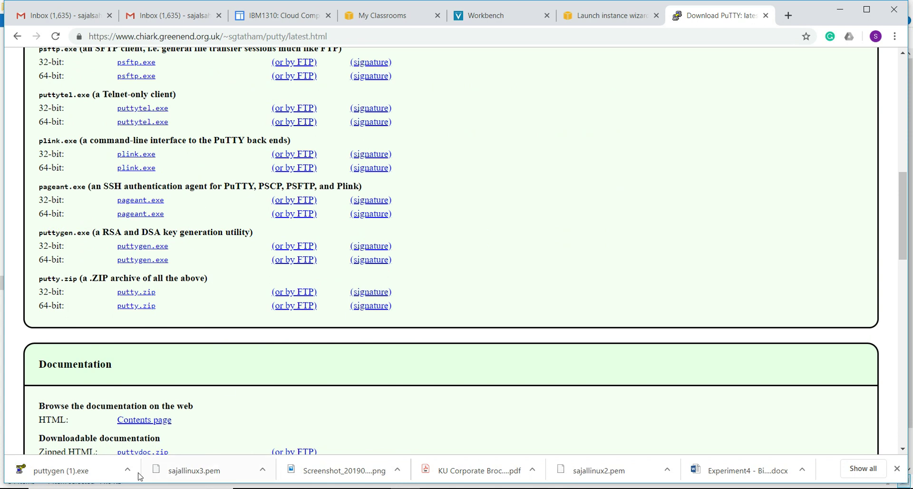
{"action": "key", "text": "super"}
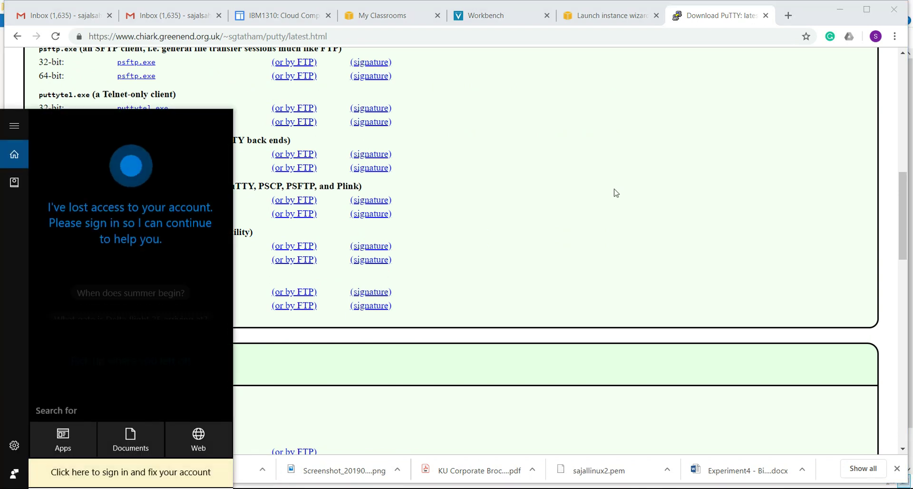
{"action": "left_click", "coordinate": [616, 193]}
{"action": "left_click", "coordinate": [767, 16]}
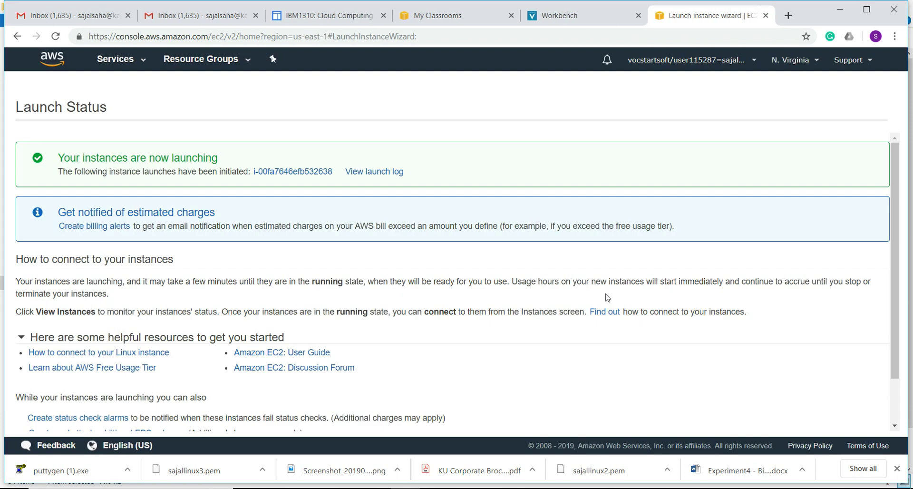
Switch to PuTTYgen and import the private key file sajallinux3.pem from the Downloads folder
{"action": "key", "text": "super"}
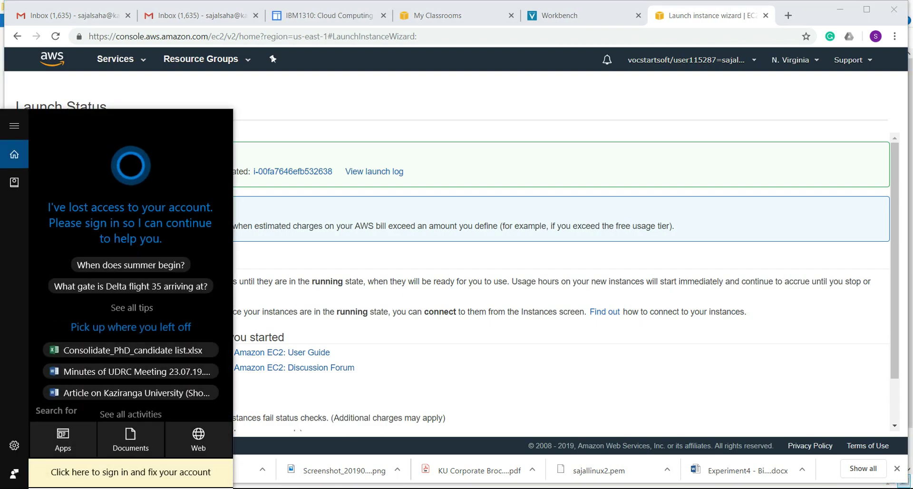
{"action": "type", "text": "putt"}
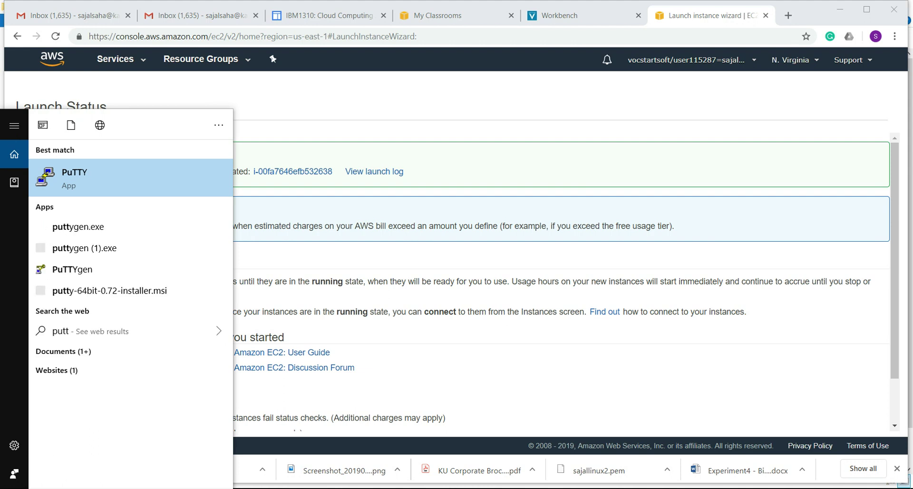
{"action": "left_click", "coordinate": [89, 227]}
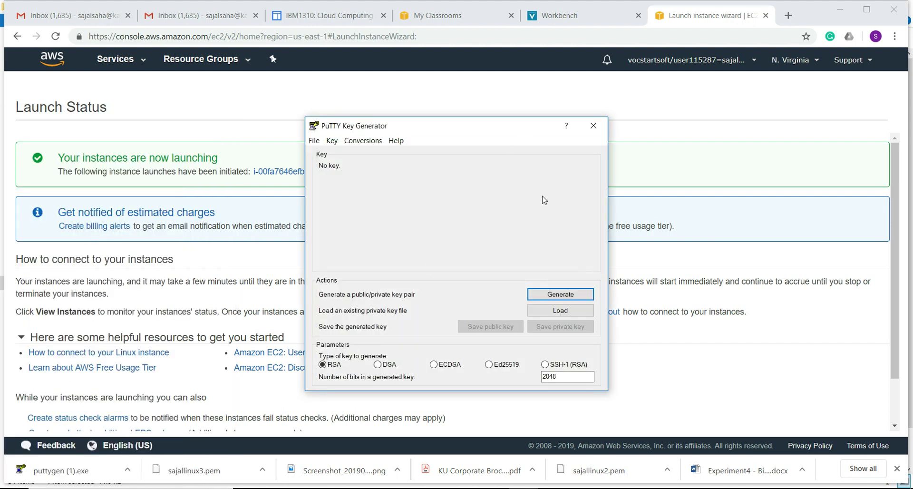
{"action": "left_click", "coordinate": [370, 141]}
{"action": "left_click", "coordinate": [371, 156]}
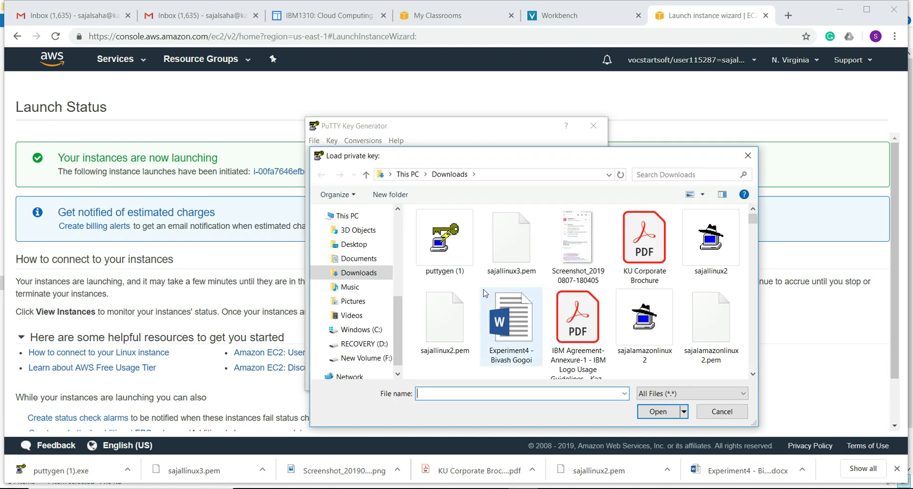
{"action": "left_click", "coordinate": [519, 250]}
{"action": "left_click", "coordinate": [640, 414]}
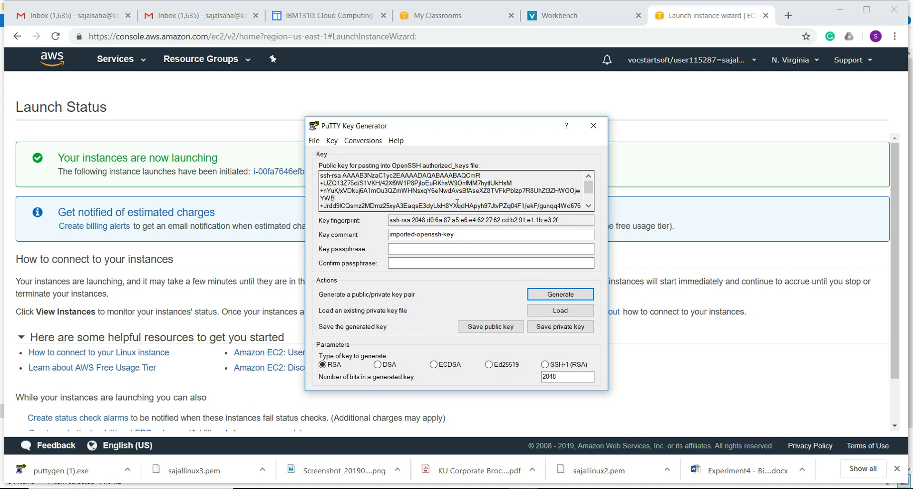
Save the imported private key without a passphrase as sajallinux3.ppk in Downloads, using the All Files type
{"action": "left_click", "coordinate": [562, 328]}
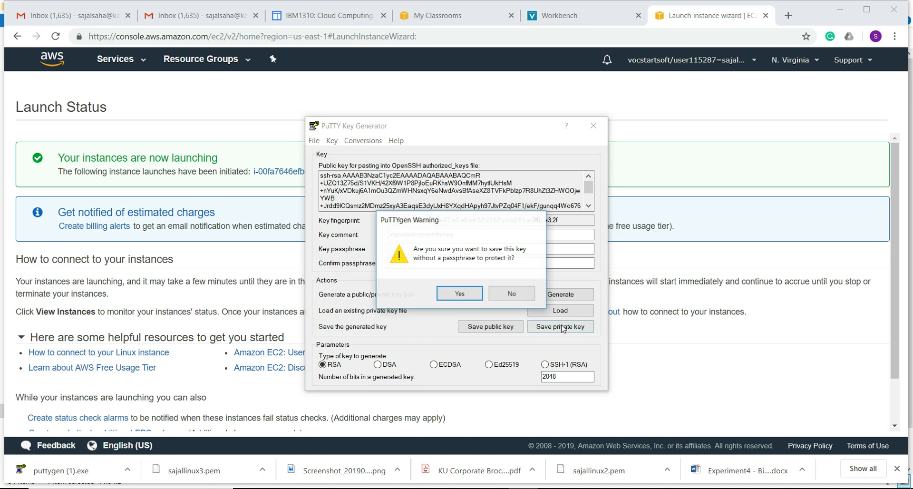
{"action": "left_click", "coordinate": [462, 292]}
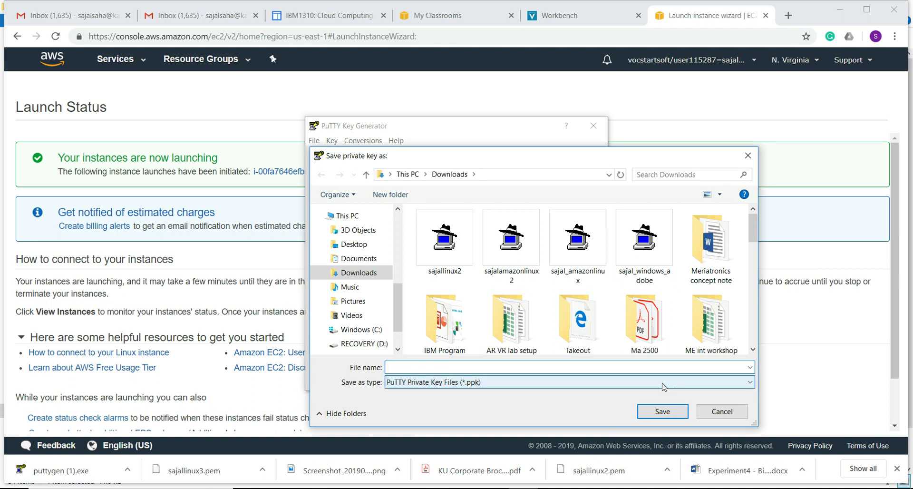
{"action": "left_click", "coordinate": [629, 385]}
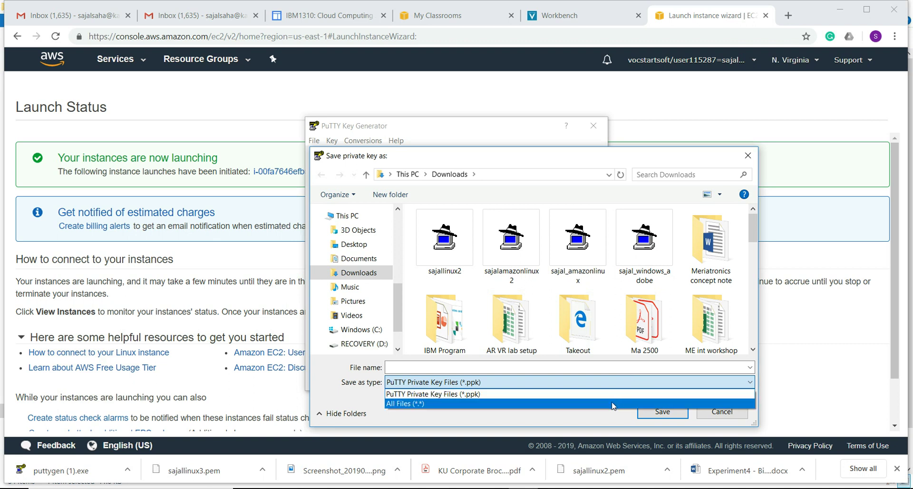
{"action": "left_click", "coordinate": [612, 404]}
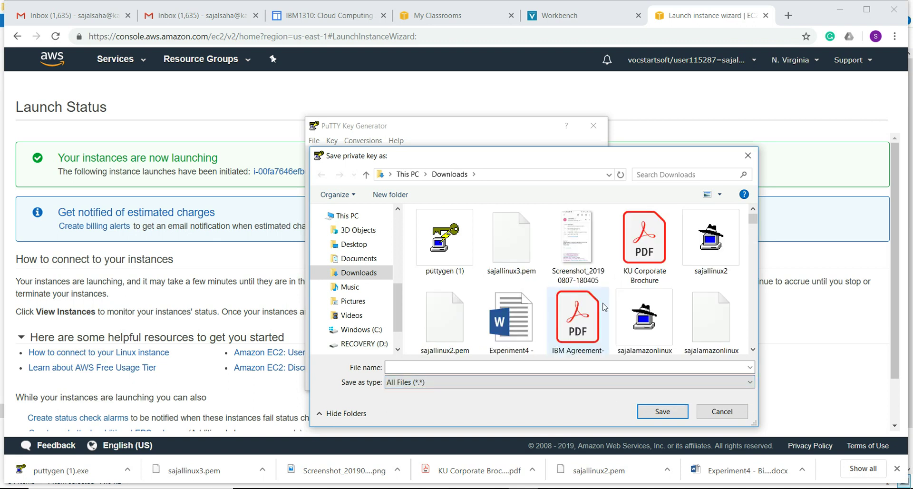
{"action": "left_click", "coordinate": [518, 253]}
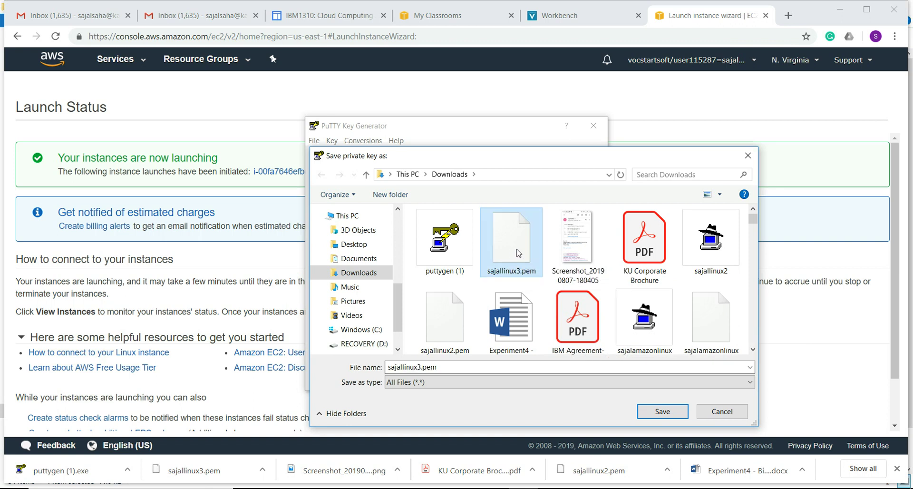
{"action": "left_click", "coordinate": [445, 367]}
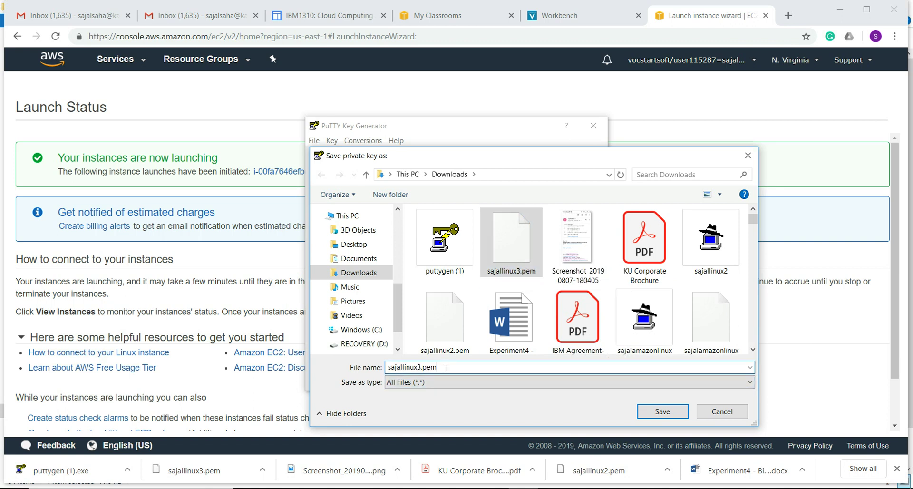
{"action": "key", "text": "BackSpace"}
{"action": "type", "text": "ppk"}
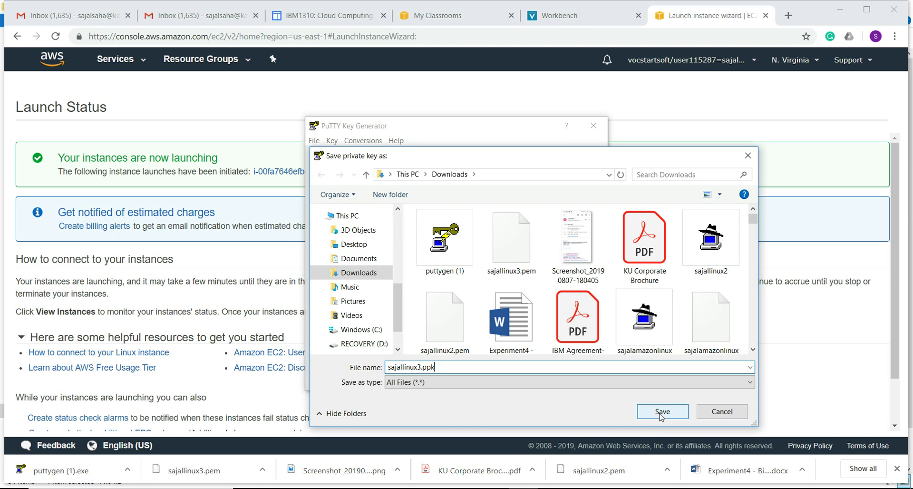
{"action": "left_click", "coordinate": [661, 414]}
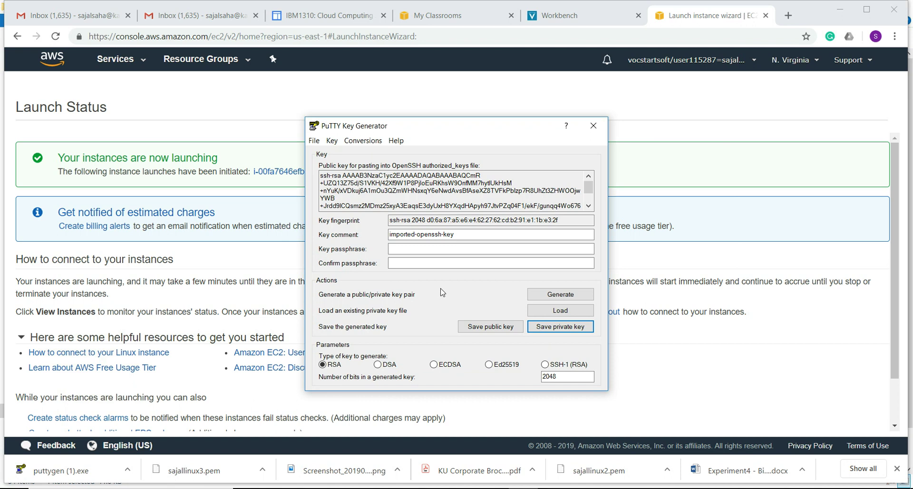
Return to the AWS launch status page, open the newly launched instance and bring up its connection instructions
{"action": "left_click", "coordinate": [189, 112]}
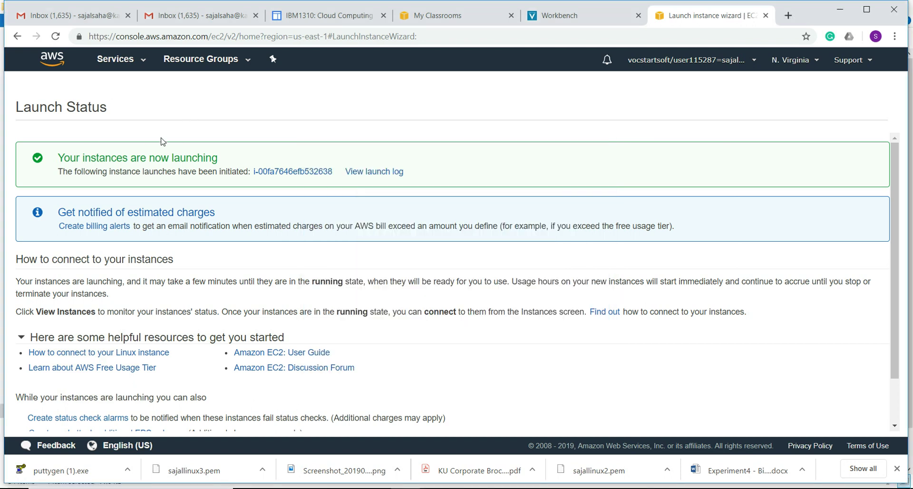
{"action": "left_click", "coordinate": [279, 172]}
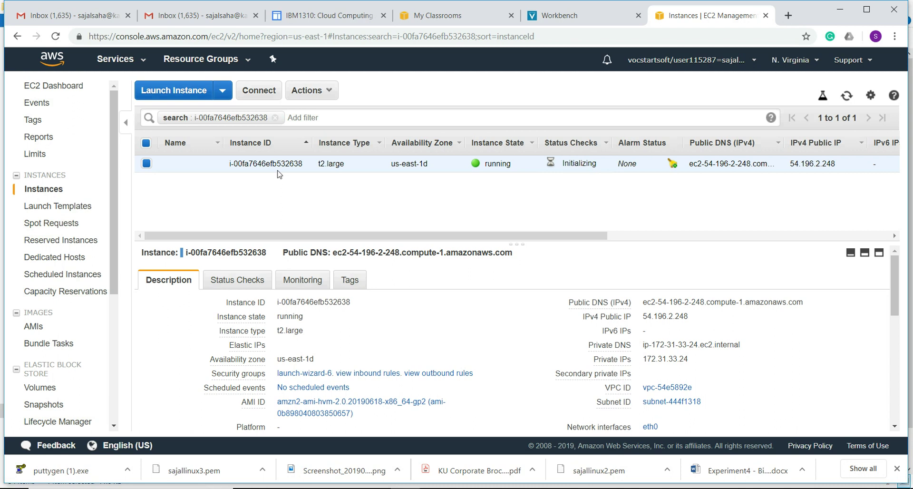
{"action": "left_click", "coordinate": [229, 117]}
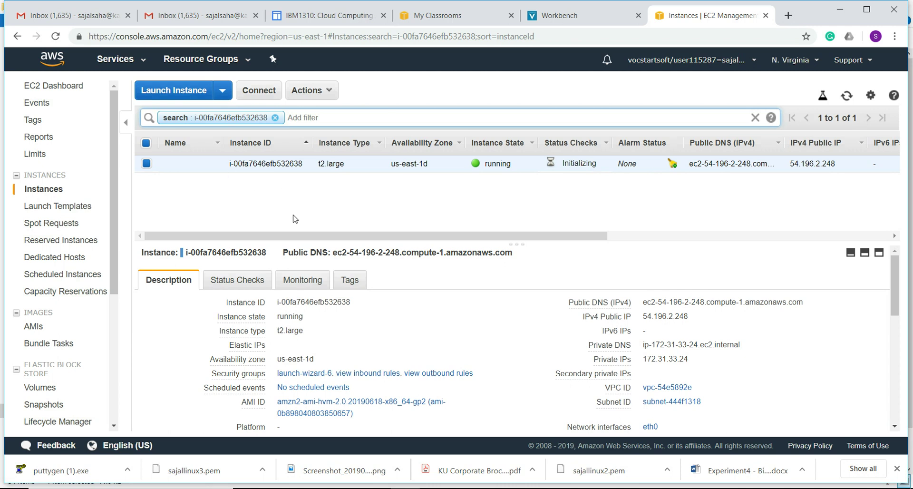
{"action": "left_click", "coordinate": [260, 90]}
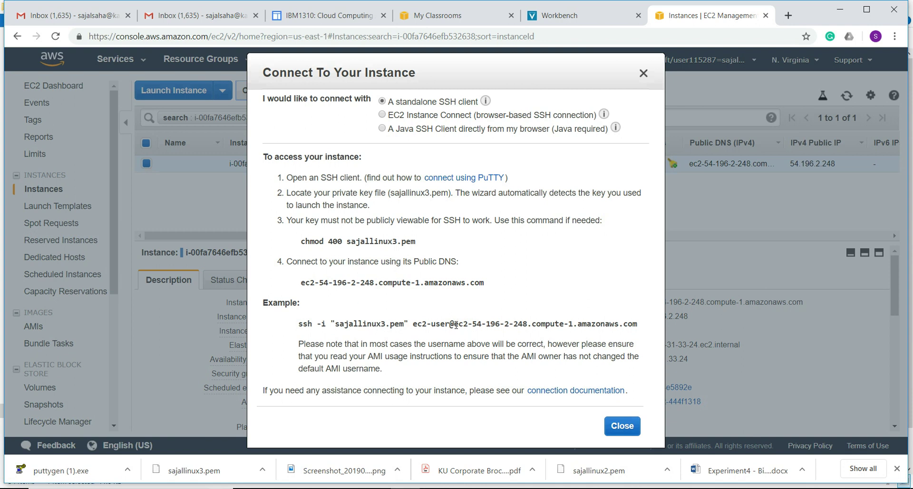
Examine the example SSH command's public DNS name, including its IP address and compute-1 portions
{"action": "left_click_drag", "start_coordinate": [456, 324], "coordinate": [638, 323]}
{"action": "left_click", "coordinate": [644, 335]}
{"action": "left_click_drag", "start_coordinate": [455, 324], "coordinate": [469, 323]}
{"action": "left_click", "coordinate": [473, 323]}
{"action": "left_click_drag", "start_coordinate": [478, 324], "coordinate": [528, 323]}
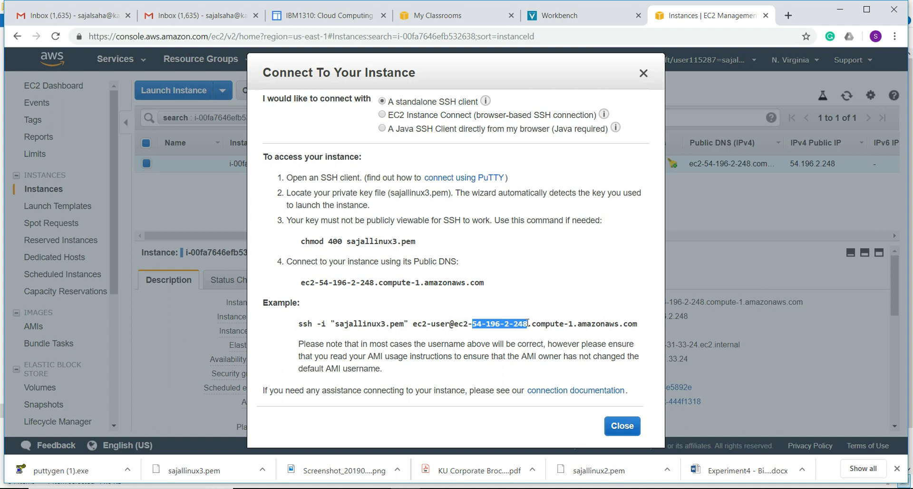
{"action": "left_click", "coordinate": [537, 327]}
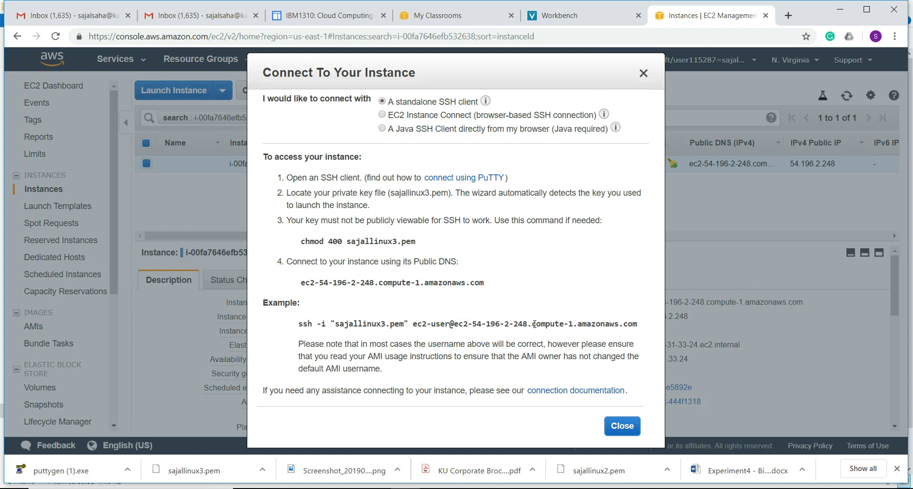
{"action": "left_click_drag", "start_coordinate": [532, 324], "coordinate": [571, 324]}
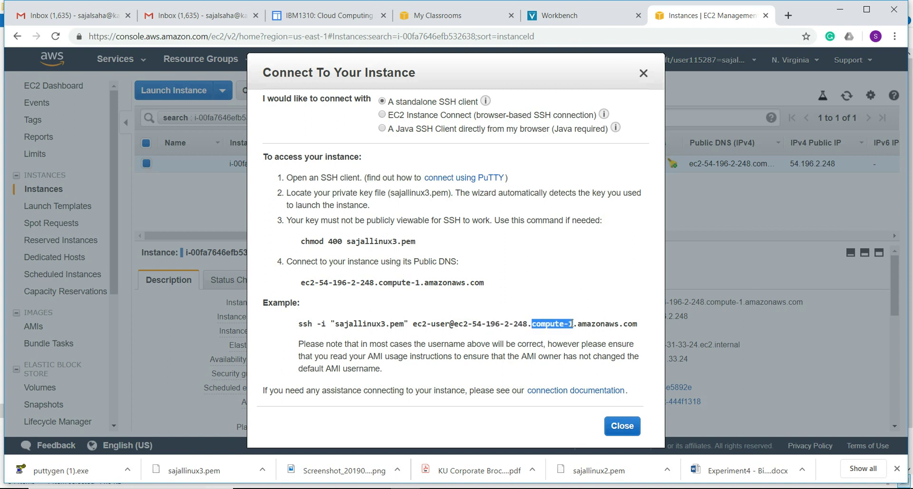
{"action": "left_click", "coordinate": [571, 335]}
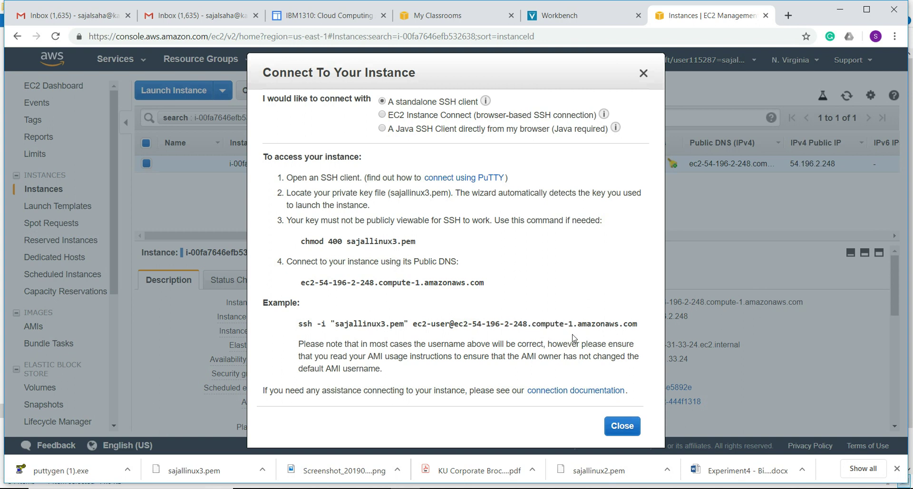
Copy the public DNS name ec2-54-196-2-248.compute-1.amazonaws.com from the example SSH command
{"action": "left_click_drag", "start_coordinate": [578, 324], "coordinate": [638, 325]}
{"action": "left_click_drag", "start_coordinate": [454, 323], "coordinate": [636, 324]}
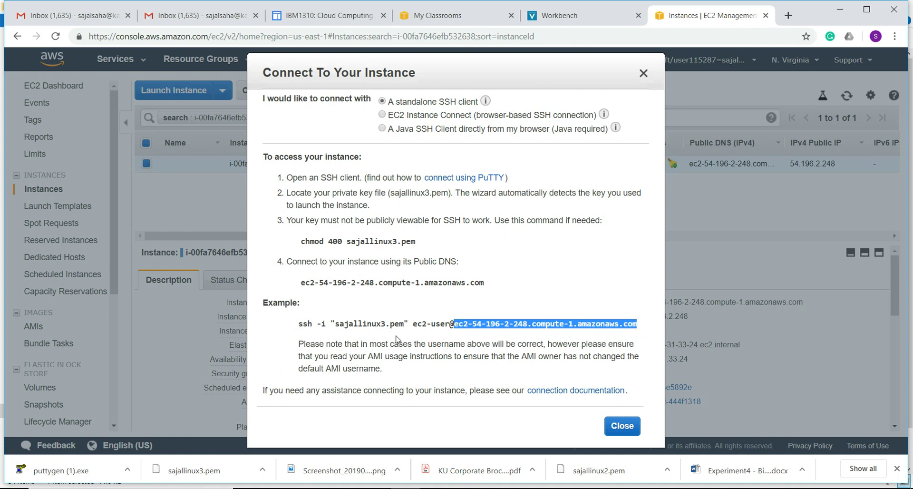
{"action": "left_click", "coordinate": [294, 326]}
{"action": "left_click_drag", "start_coordinate": [300, 325], "coordinate": [438, 328]}
{"action": "left_click_drag", "start_coordinate": [300, 324], "coordinate": [638, 328]}
{"action": "key", "text": "ctrl+c"}
Launch PuTTY and paste the copied public DNS name as the session's host name
{"action": "key", "text": "super"}
{"action": "type", "text": "p"}
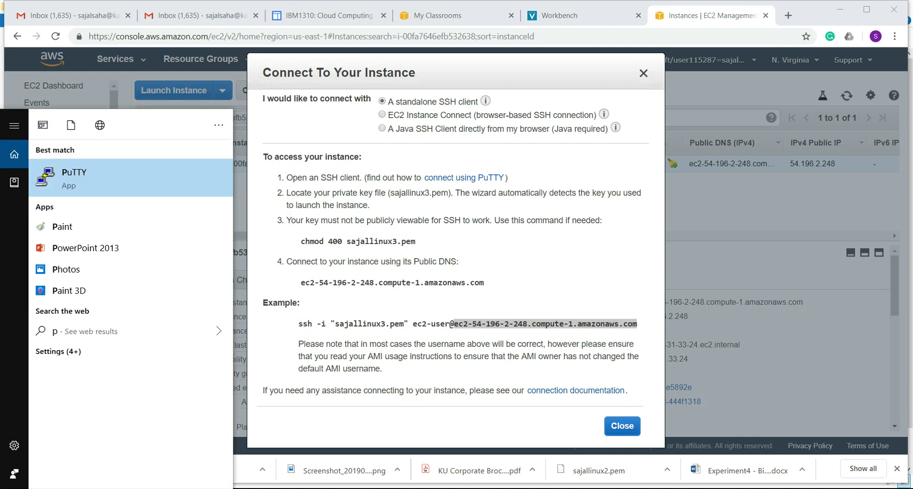
{"action": "type", "text": "utty"}
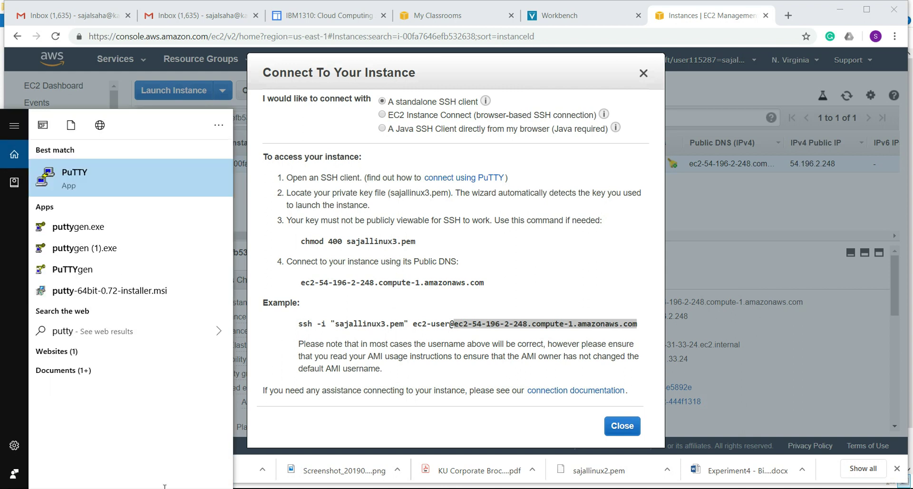
{"action": "left_click", "coordinate": [106, 183]}
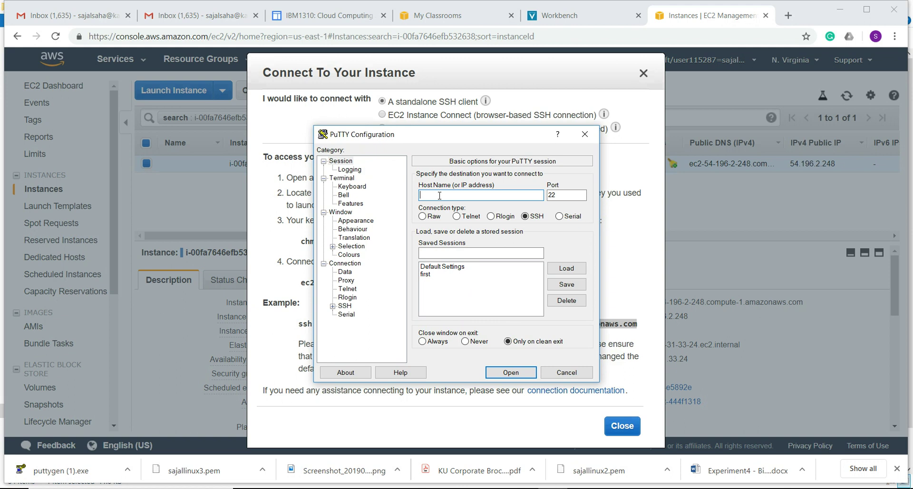
{"action": "key", "text": "ctrl+v"}
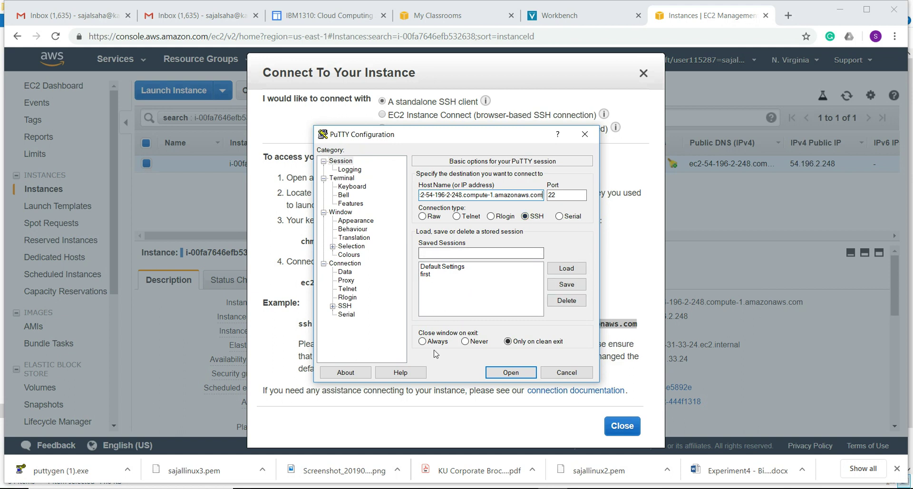
Use the private key file sajallinux3 from Downloads for SSH authentication and open the session
{"action": "left_click", "coordinate": [333, 307]}
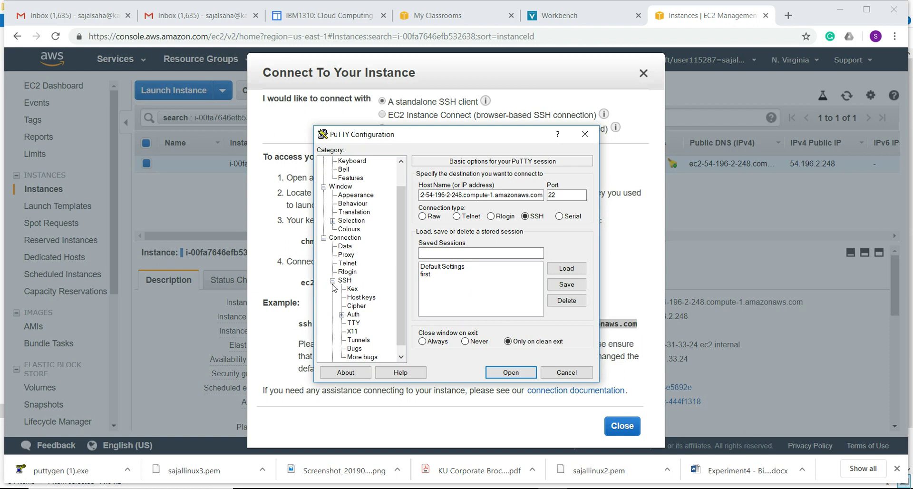
{"action": "left_click", "coordinate": [342, 314]}
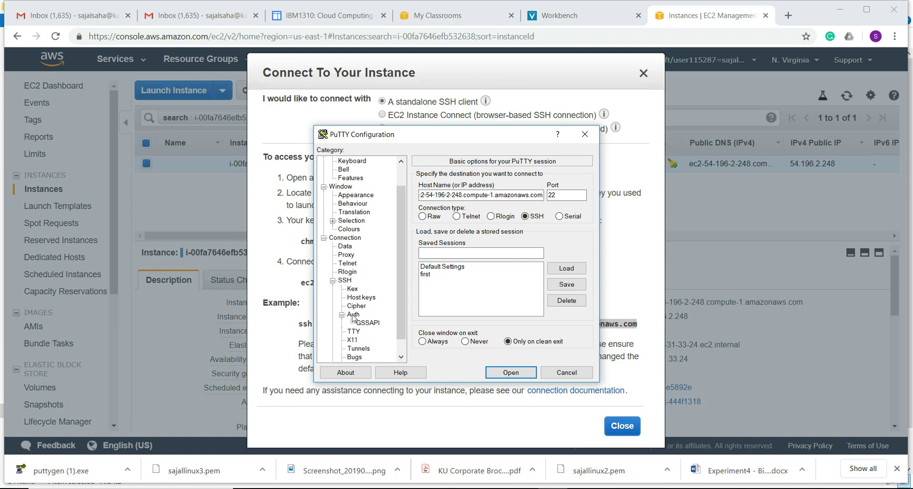
{"action": "left_click", "coordinate": [354, 315]}
{"action": "left_click", "coordinate": [567, 295]}
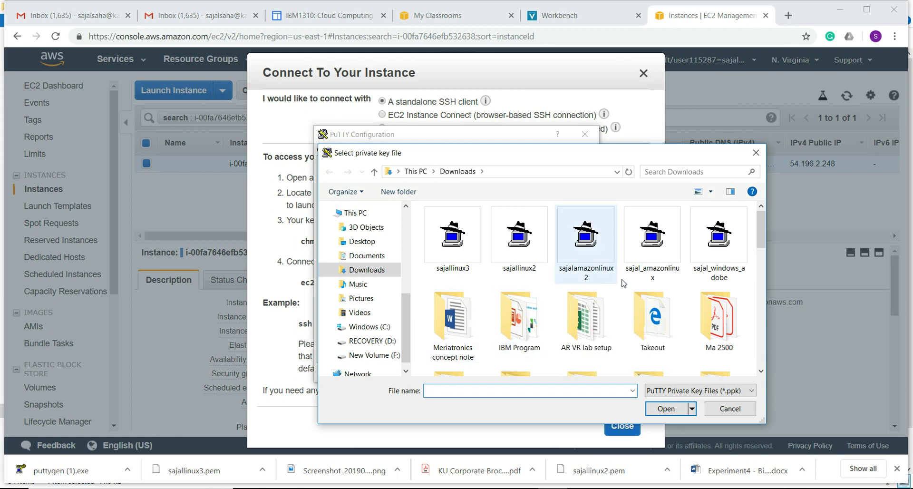
{"action": "left_click", "coordinate": [457, 257]}
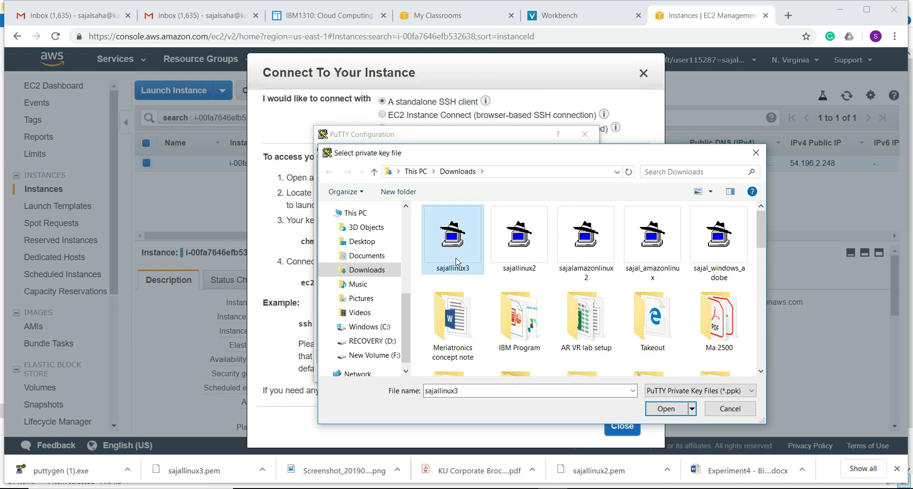
{"action": "left_click", "coordinate": [663, 409]}
{"action": "left_click", "coordinate": [518, 375]}
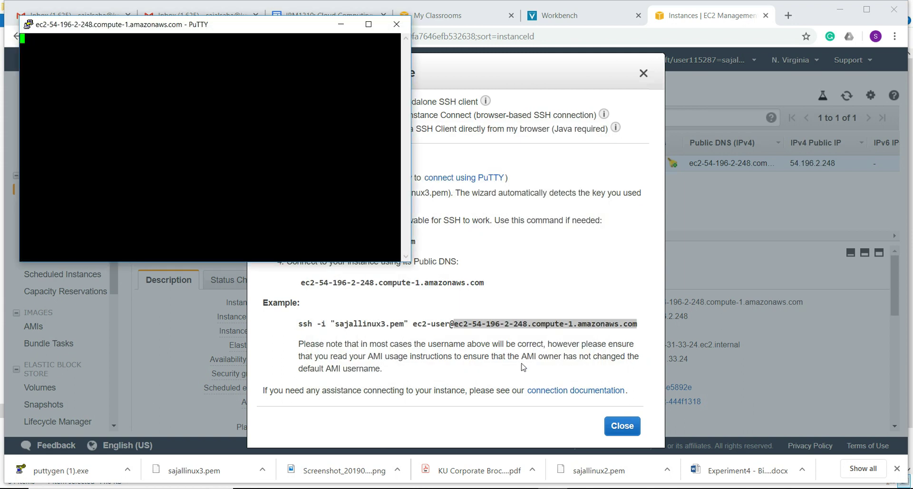
Find the login name in the example SSH command and log in to the PuTTY session as ec2-user
{"action": "left_click", "coordinate": [394, 338]}
{"action": "left_click", "coordinate": [414, 324]}
{"action": "left_click_drag", "start_coordinate": [413, 323], "coordinate": [449, 325]}
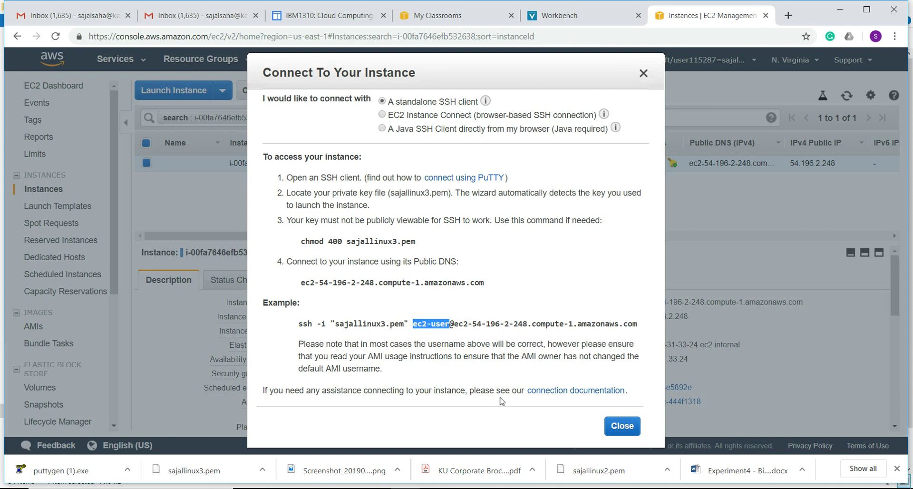
{"action": "left_click", "coordinate": [547, 488]}
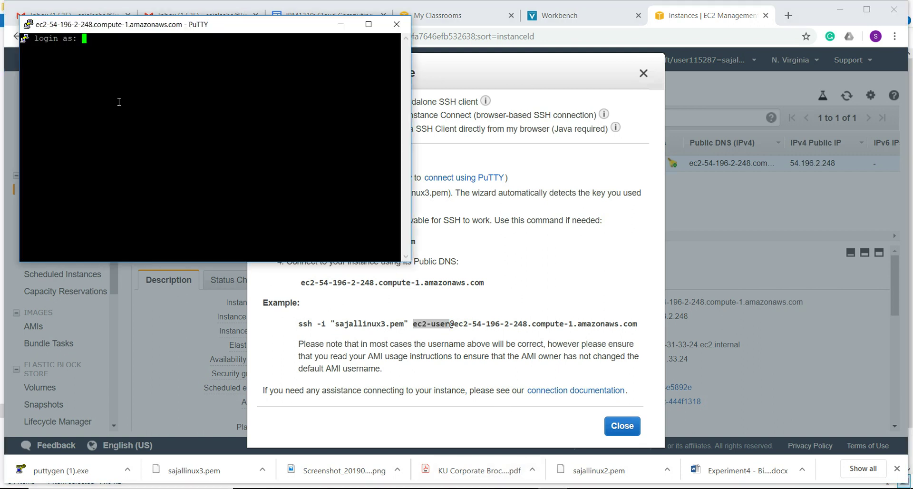
{"action": "type", "text": "ec2-user"}
{"action": "key", "text": "Return"}
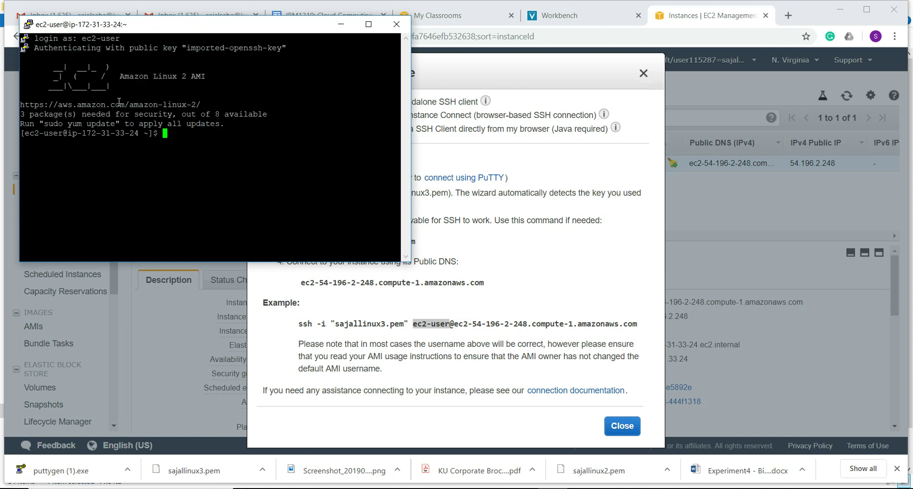
Maximize the terminal, end the SSH session with exit, and close the instance's connection instructions in AWS
{"action": "left_click", "coordinate": [368, 23]}
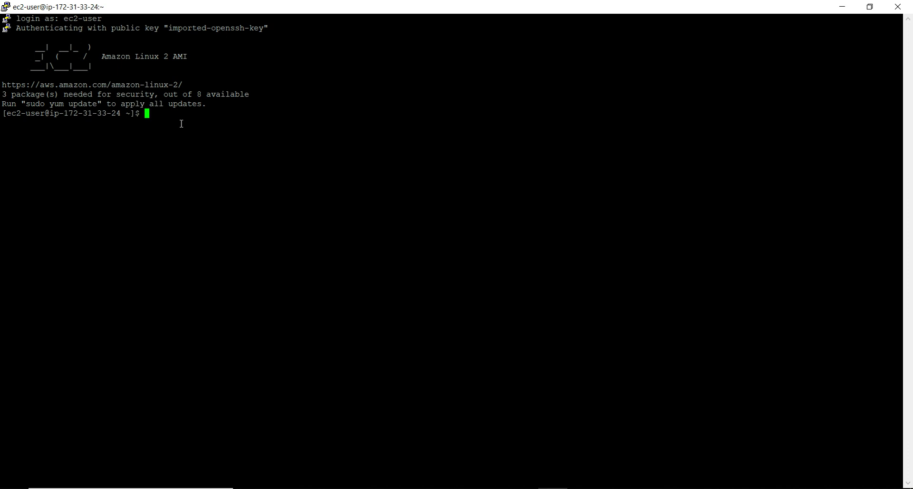
{"action": "type", "text": "exit"}
{"action": "key", "text": "Return"}
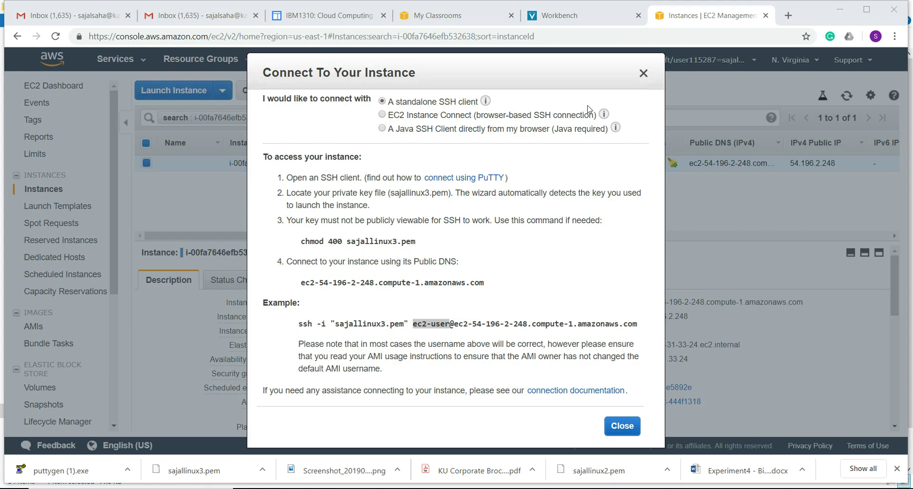
{"action": "left_click", "coordinate": [620, 425]}
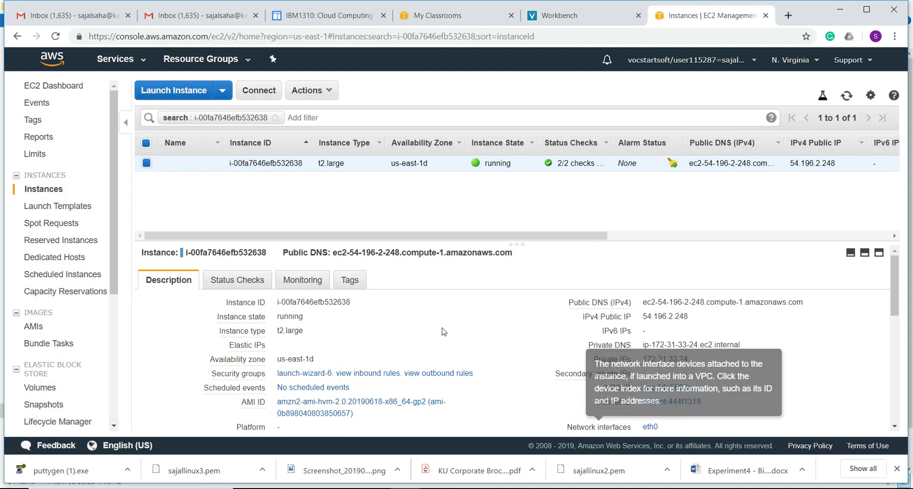
Start a new instance launch with the 64-bit (x86) SUSE Linux Enterprise Server 15 SP1 image and type t2.large, continuing to the review
{"action": "left_click", "coordinate": [179, 95]}
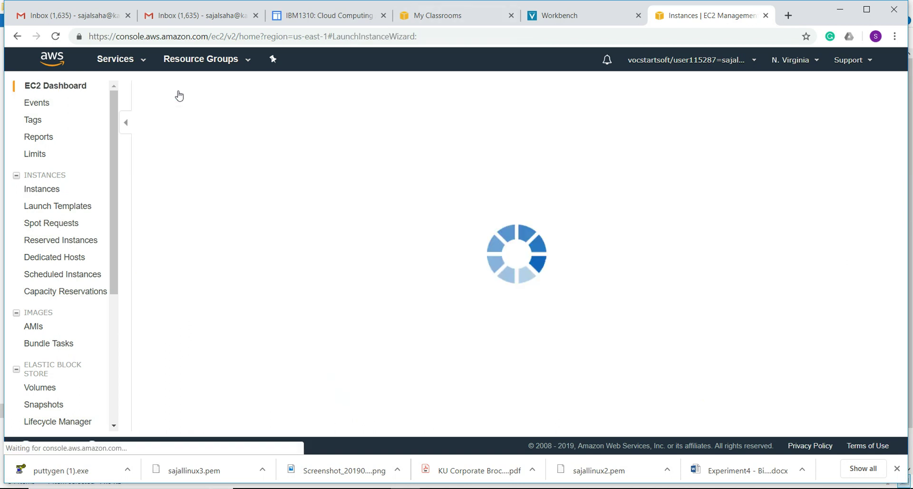
{"action": "scroll", "coordinate": [381, 267], "scroll_direction": "down", "scroll_amount": 6}
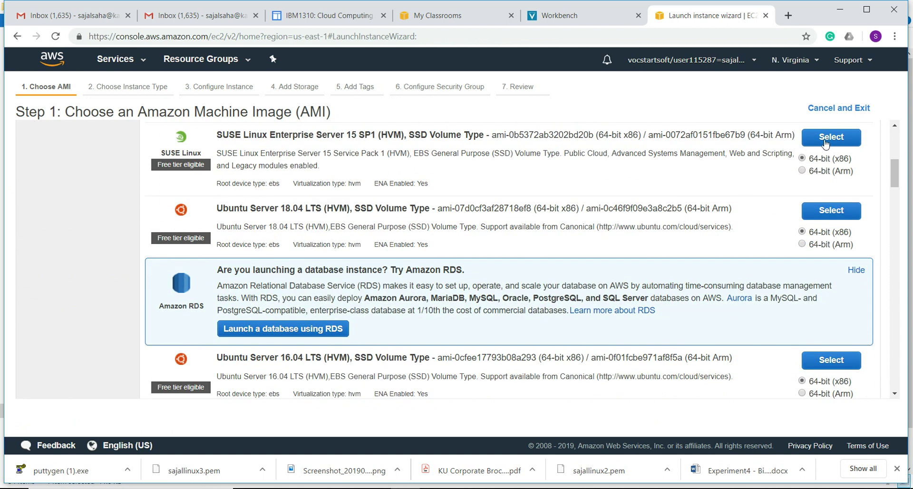
{"action": "left_click", "coordinate": [825, 143]}
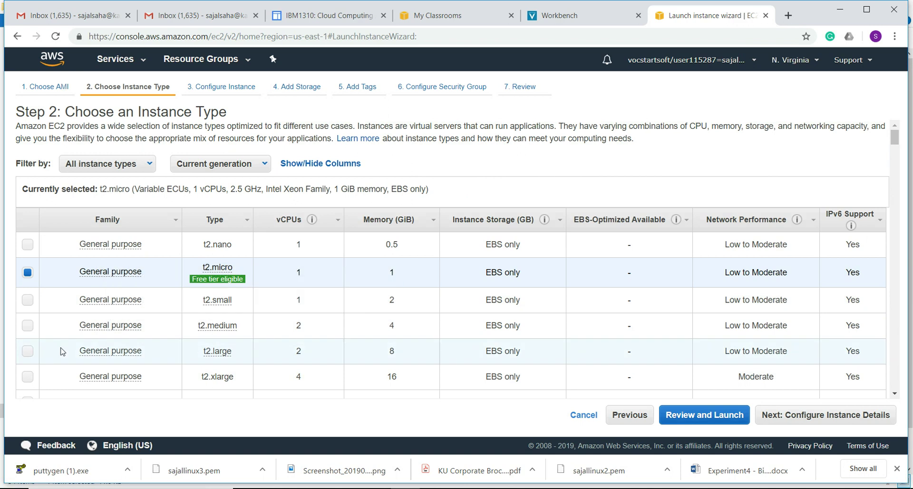
{"action": "scroll", "coordinate": [62, 351], "scroll_direction": "down", "scroll_amount": 1}
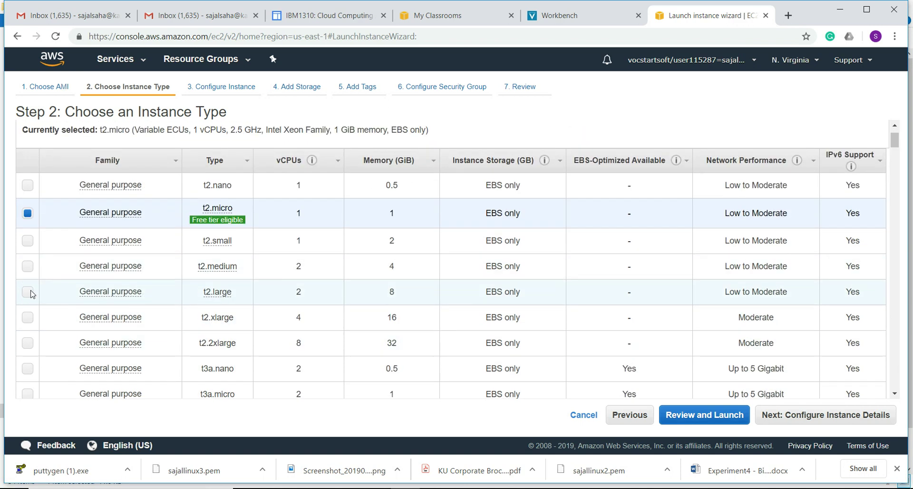
{"action": "left_click", "coordinate": [76, 296]}
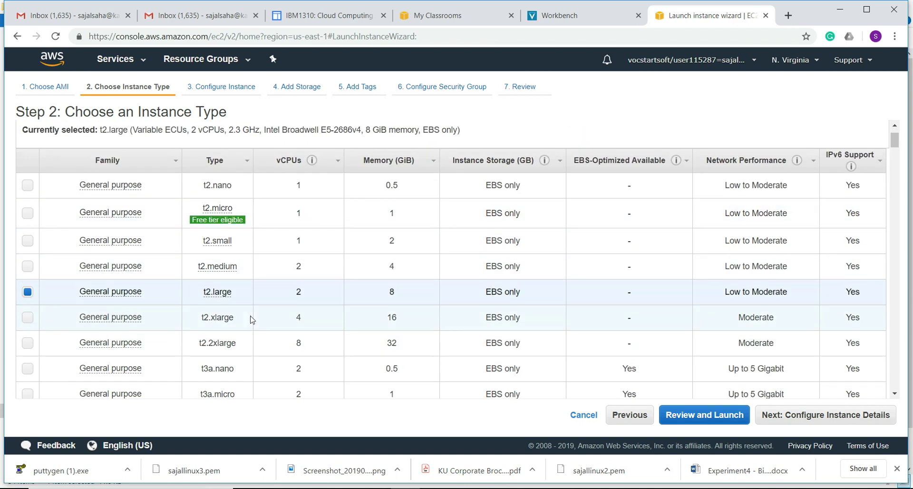
{"action": "left_click", "coordinate": [722, 417]}
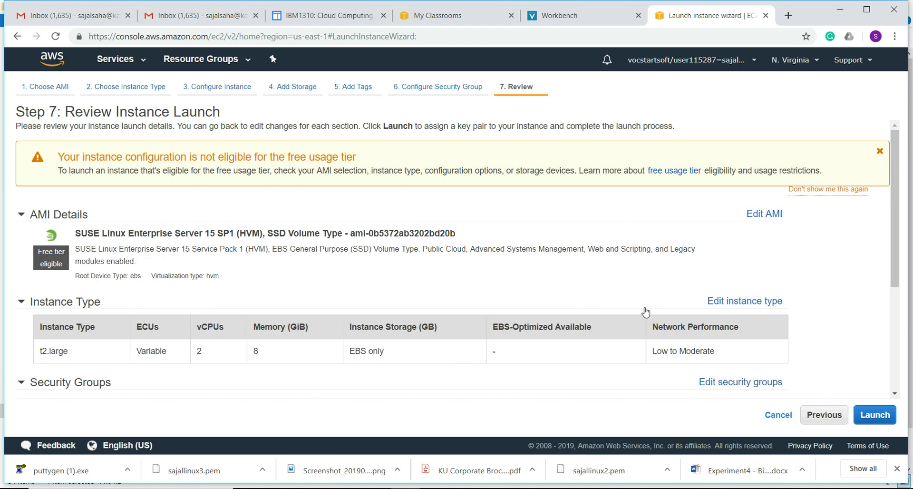
Edit the new instance's security group and set the SSH rule's source to Anywhere
{"action": "scroll", "coordinate": [398, 387], "scroll_direction": "down", "scroll_amount": 1}
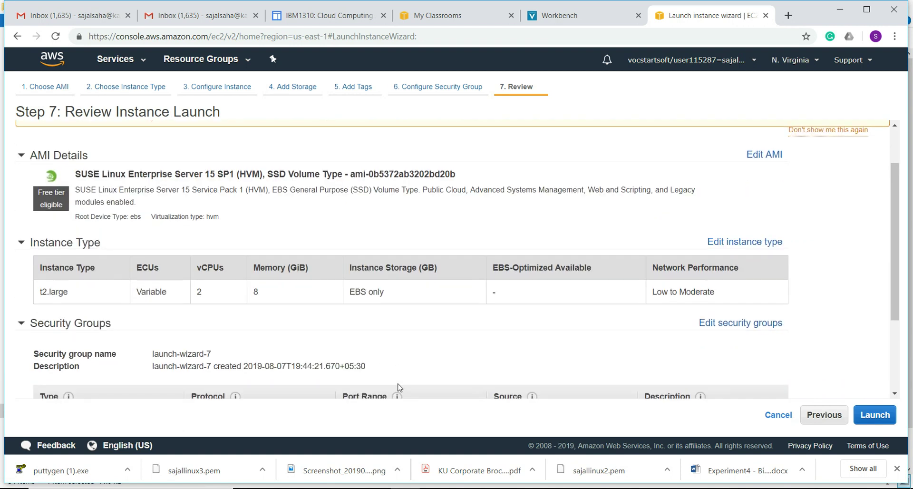
{"action": "scroll", "coordinate": [678, 356], "scroll_direction": "down", "scroll_amount": 3}
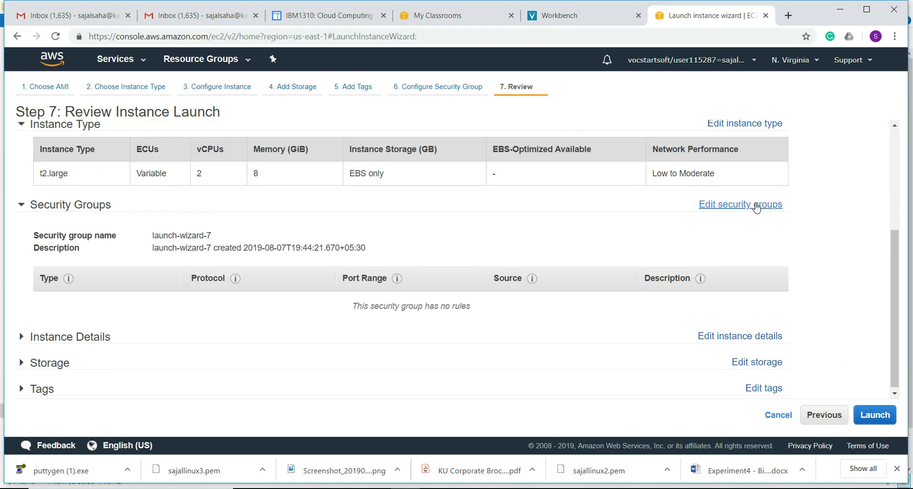
{"action": "left_click", "coordinate": [758, 207]}
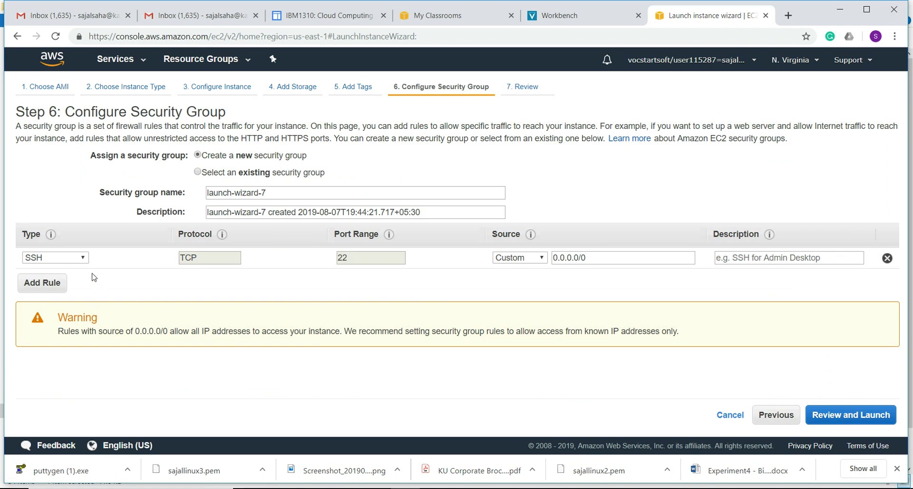
{"action": "left_click", "coordinate": [543, 259]}
{"action": "left_click", "coordinate": [537, 280]}
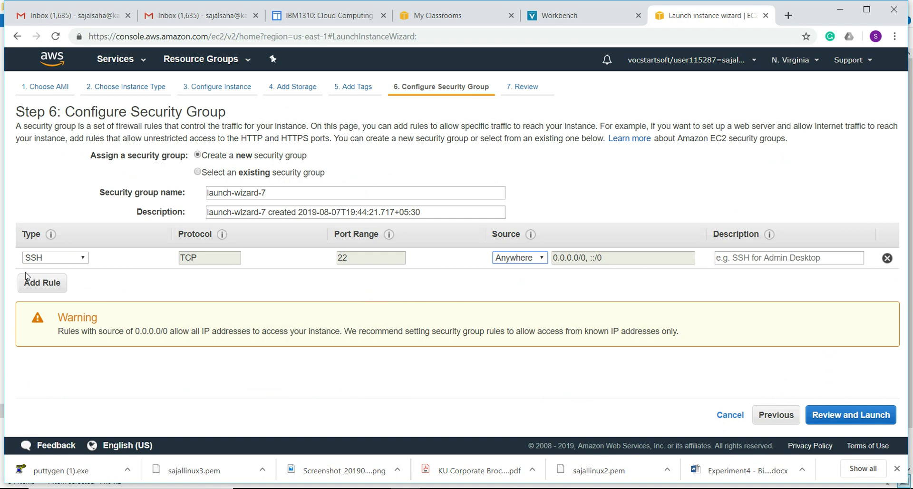
Add a custom TCP rule for port 5432 with source Anywhere and return to the launch review
{"action": "left_click", "coordinate": [34, 284]}
{"action": "double_click", "coordinate": [358, 284]}
{"action": "type", "text": "5432"}
{"action": "left_click", "coordinate": [518, 278]}
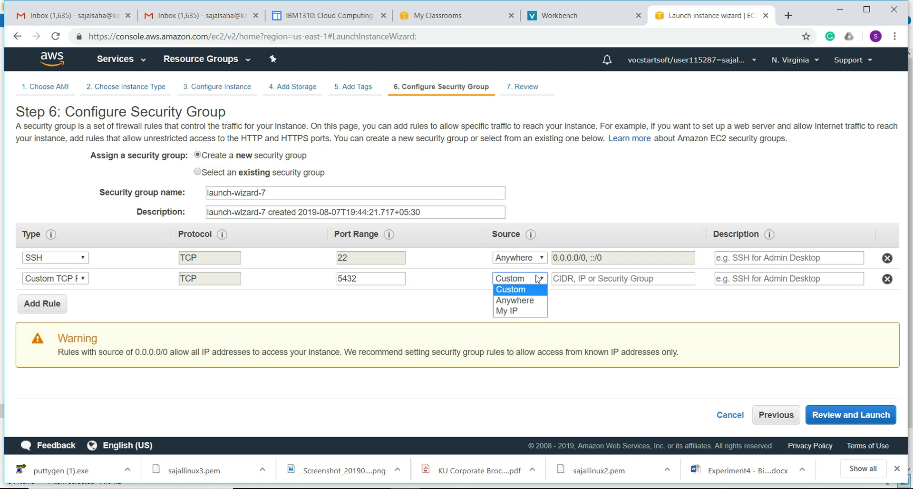
{"action": "left_click", "coordinate": [527, 303]}
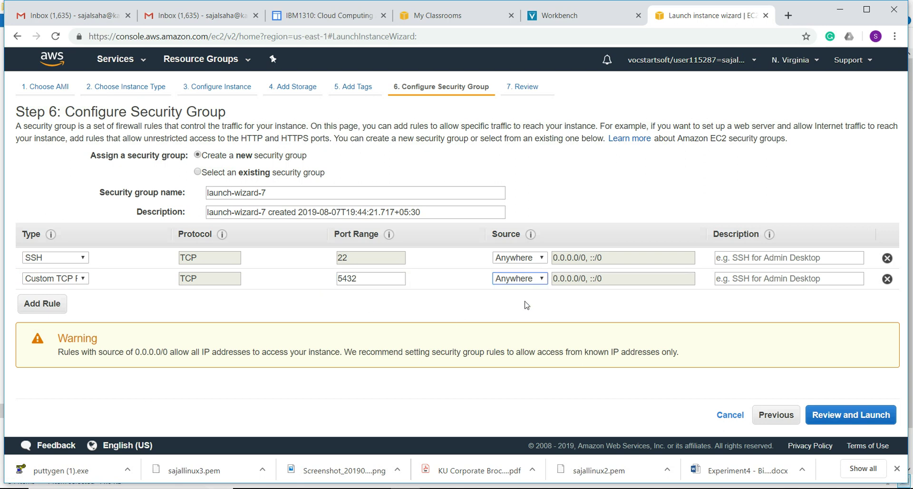
{"action": "left_click", "coordinate": [839, 422]}
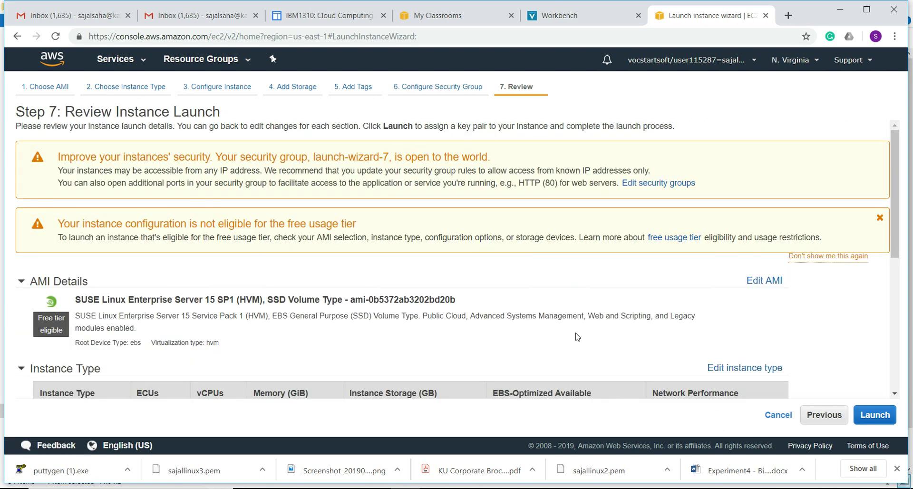
Set the root volume's size to 3 GiB, then proceed through the launch review to the key pair selection
{"action": "scroll", "coordinate": [562, 335], "scroll_direction": "down", "scroll_amount": 3}
{"action": "scroll", "coordinate": [562, 336], "scroll_direction": "down", "scroll_amount": 3}
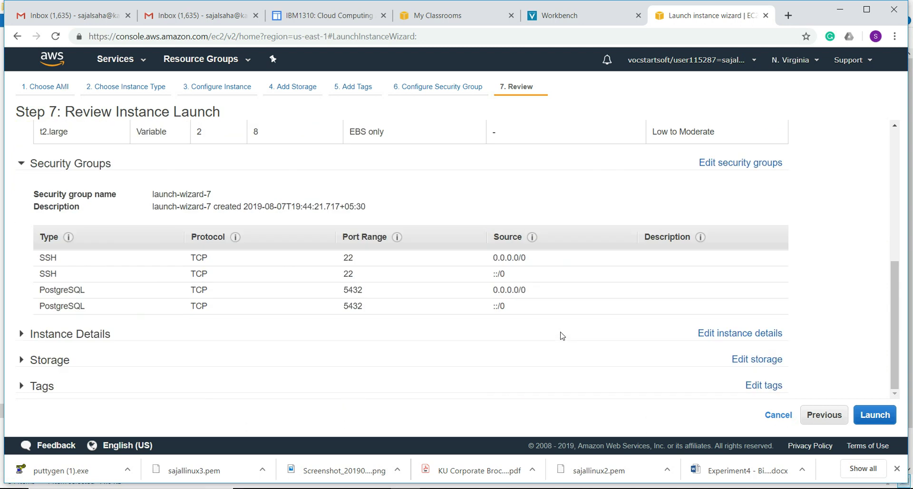
{"action": "left_click", "coordinate": [247, 359]}
{"action": "scroll", "coordinate": [308, 392], "scroll_direction": "down", "scroll_amount": 2}
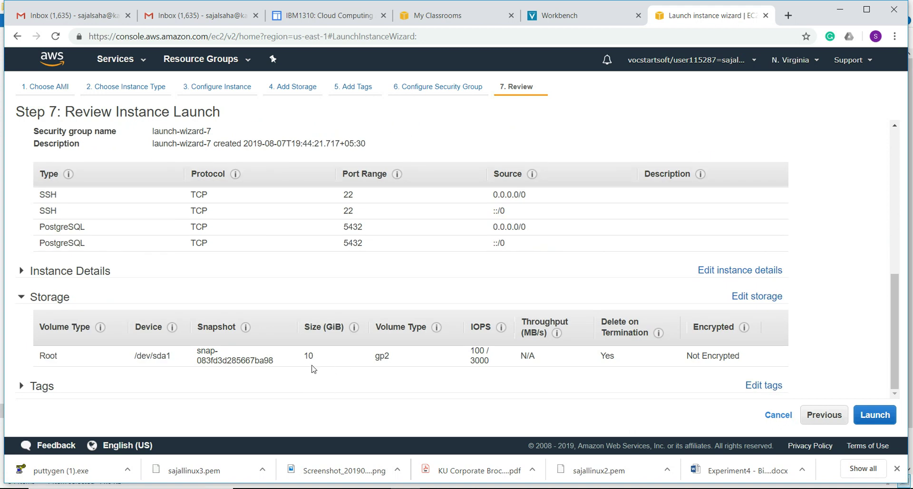
{"action": "left_click", "coordinate": [754, 297]}
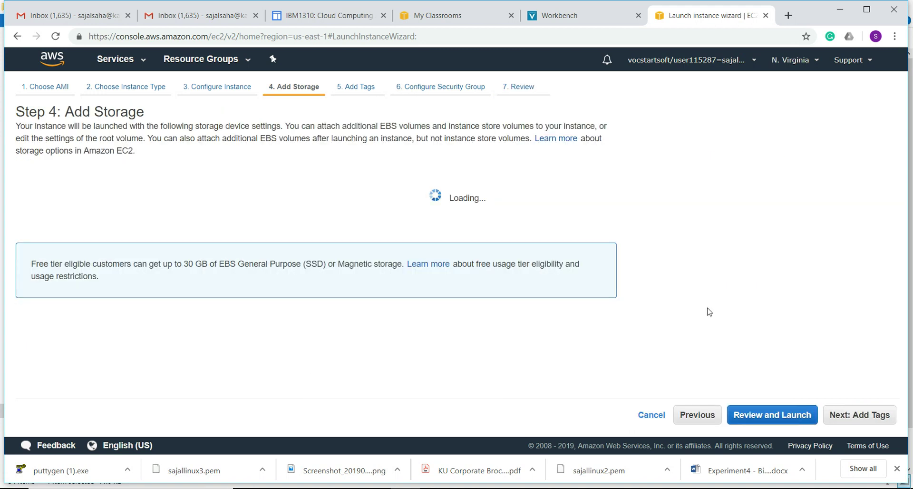
{"action": "double_click", "coordinate": [352, 218]}
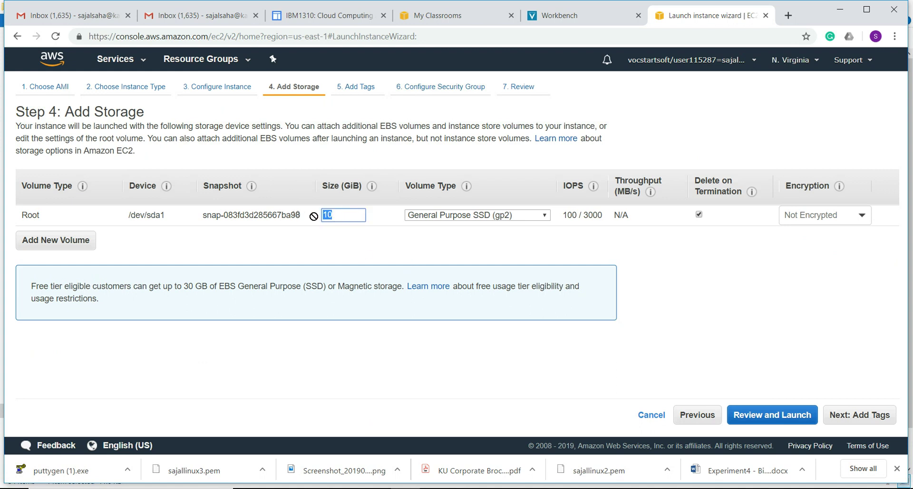
{"action": "type", "text": "3"}
{"action": "left_click", "coordinate": [773, 417]}
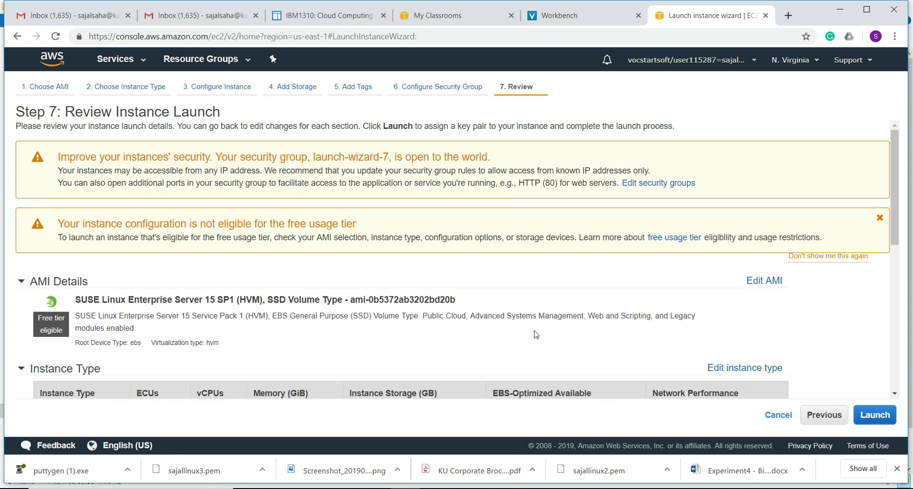
{"action": "left_click", "coordinate": [872, 415]}
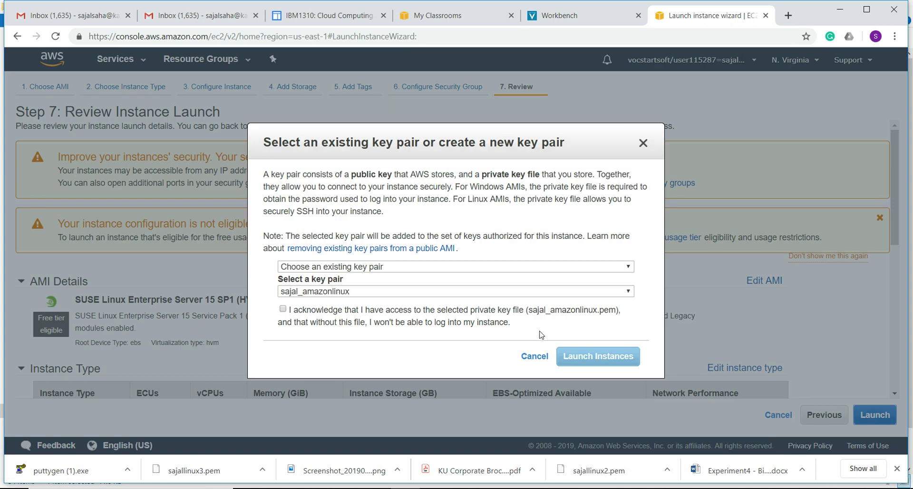
Select the existing key pair sajallinux3, acknowledge access to its private key file, and launch the instance
{"action": "left_click", "coordinate": [616, 291]}
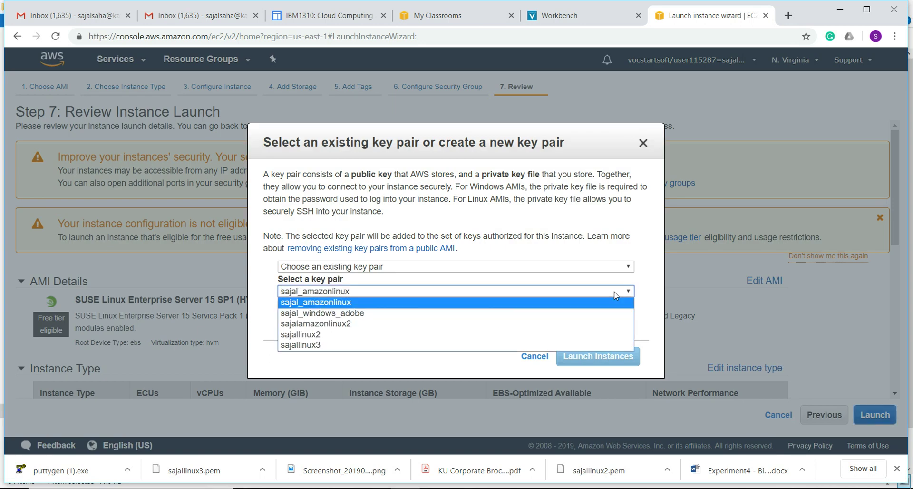
{"action": "left_click", "coordinate": [492, 345]}
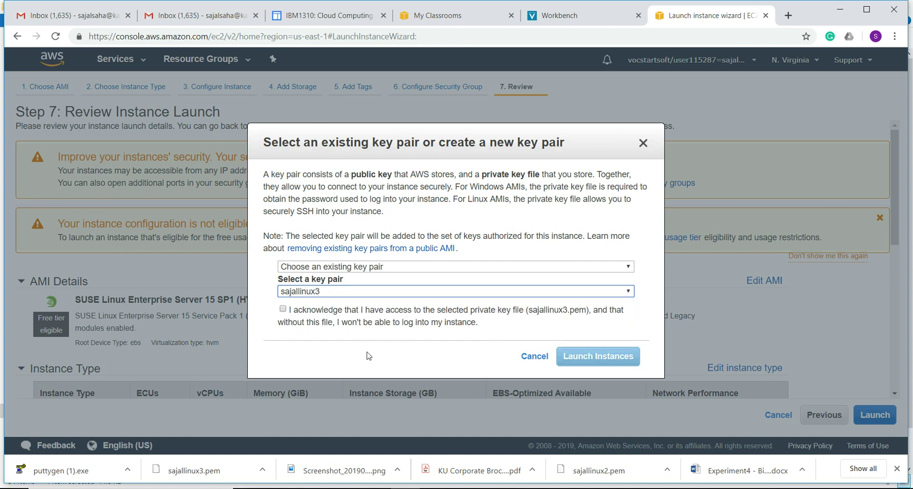
{"action": "left_click", "coordinate": [283, 309]}
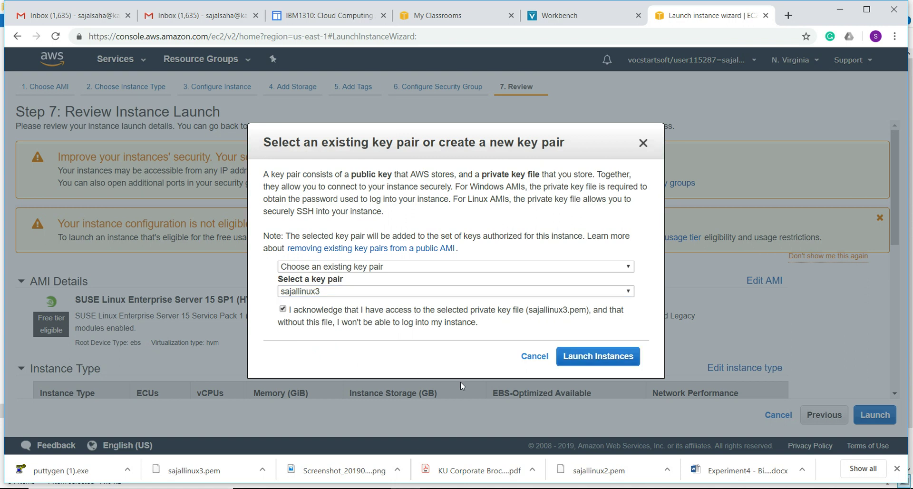
{"action": "left_click", "coordinate": [602, 360]}
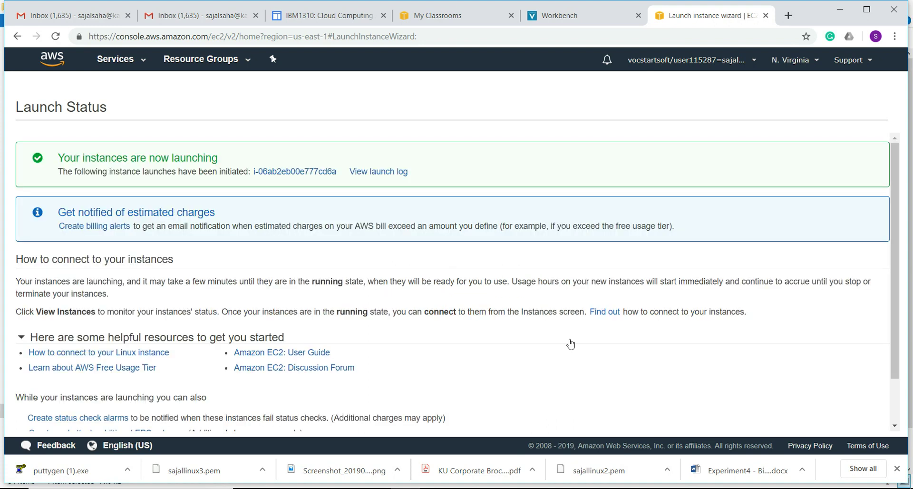
View the newly launched instance, clear the search filter to list all instances, and enlarge the instance list area
{"action": "left_click", "coordinate": [301, 172]}
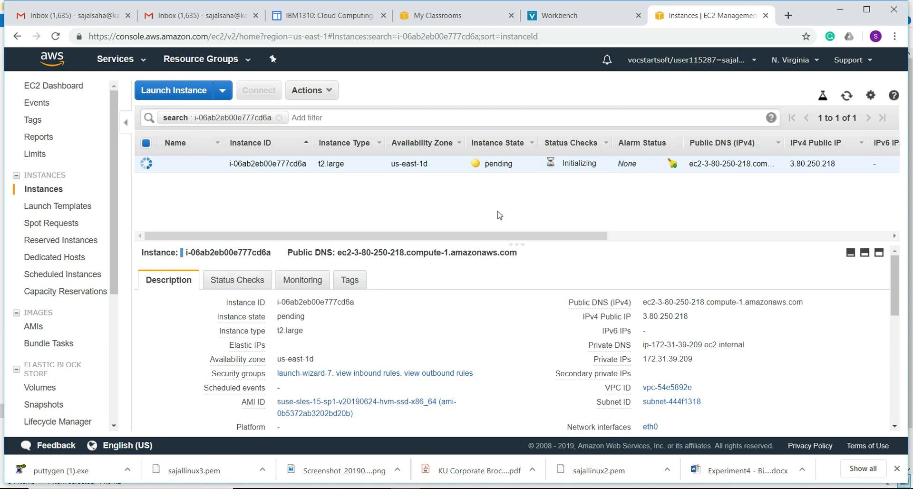
{"action": "left_click", "coordinate": [278, 118]}
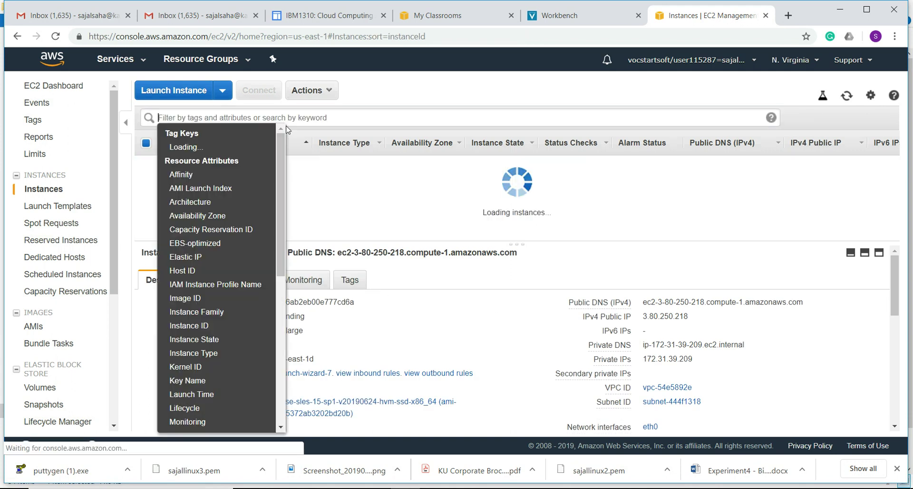
{"action": "scroll", "coordinate": [732, 199], "scroll_direction": "down", "scroll_amount": 1}
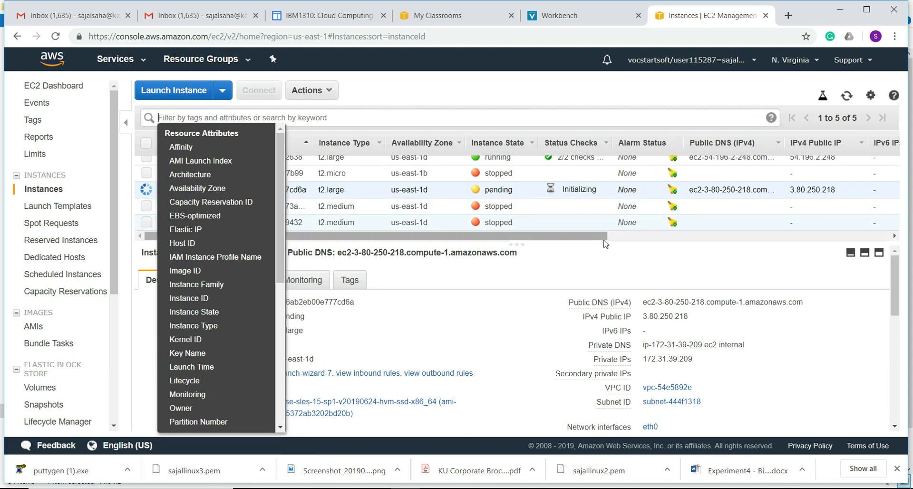
{"action": "left_click_drag", "start_coordinate": [603, 243], "coordinate": [612, 338]}
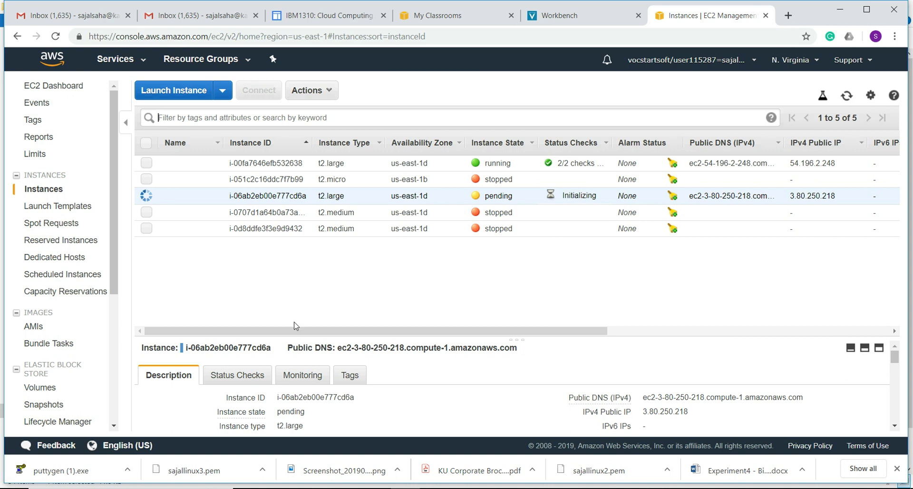
Close PuTTY Key Generator and open a new PuTTY configuration window, moving it clear of the instance list
{"action": "key", "text": "alt+Tab"}
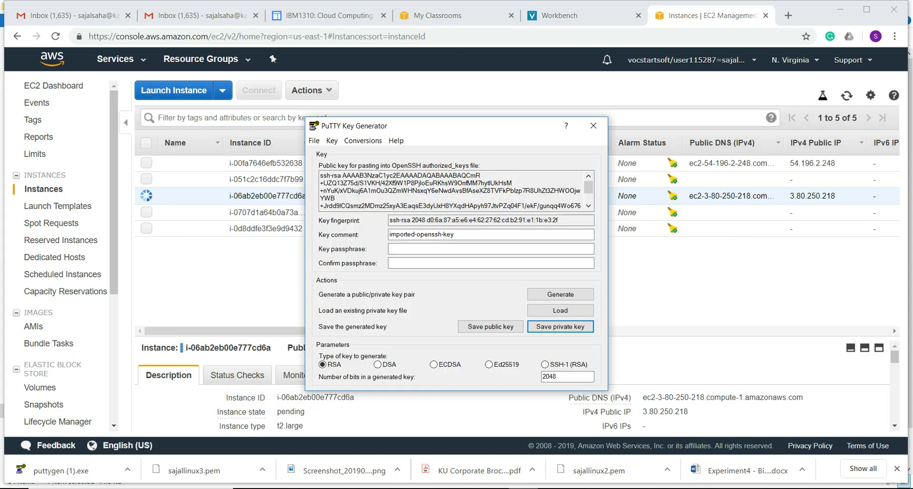
{"action": "left_click", "coordinate": [594, 125]}
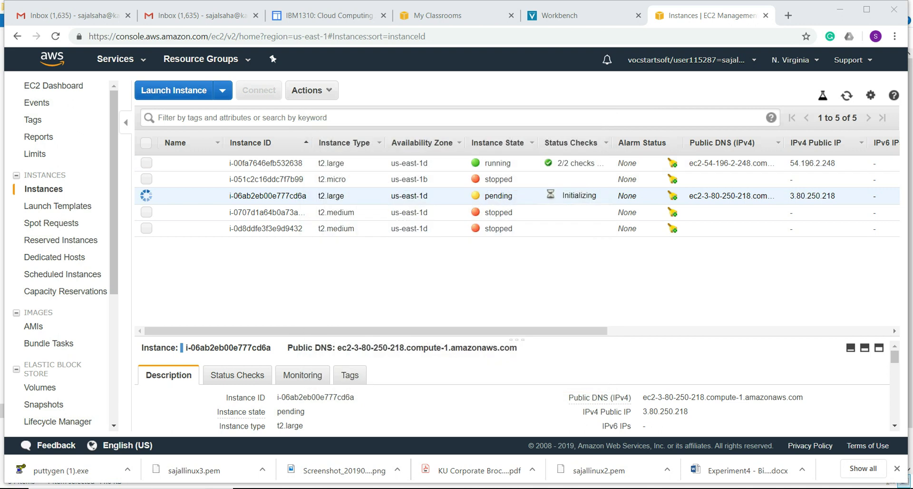
{"action": "key", "text": "super+s"}
{"action": "type", "text": "putty"}
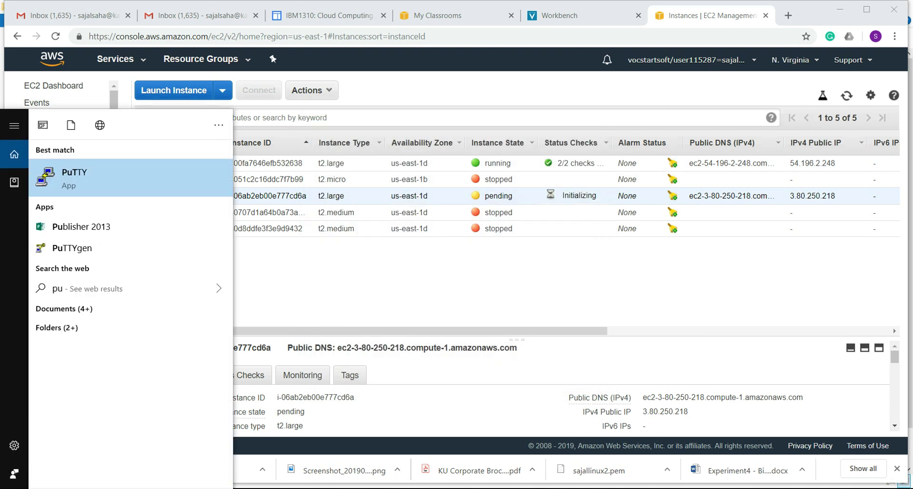
{"action": "left_click", "coordinate": [98, 173]}
{"action": "left_click_drag", "start_coordinate": [488, 138], "coordinate": [649, 187]}
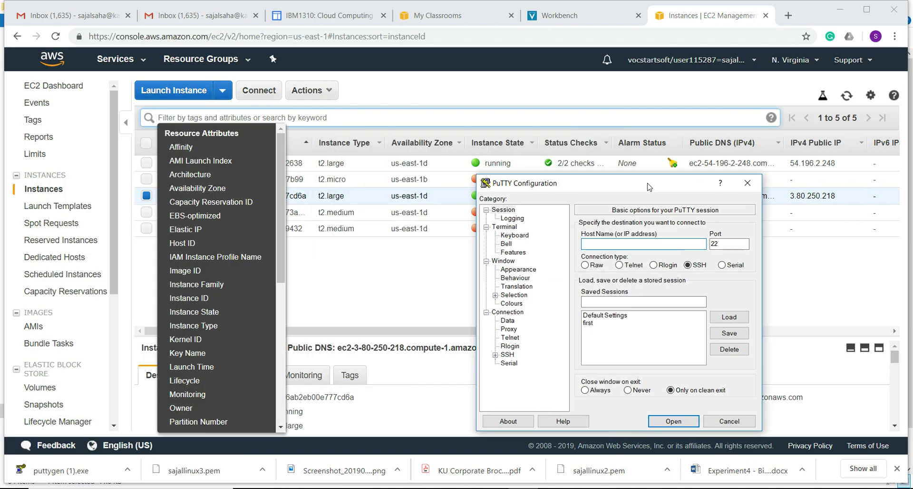
Copy the new instance's public DNS from its connection instructions and enter ec2-3-80-250-218.compute-1.amazonaws.com as the PuTTY host name
{"action": "left_click", "coordinate": [375, 297]}
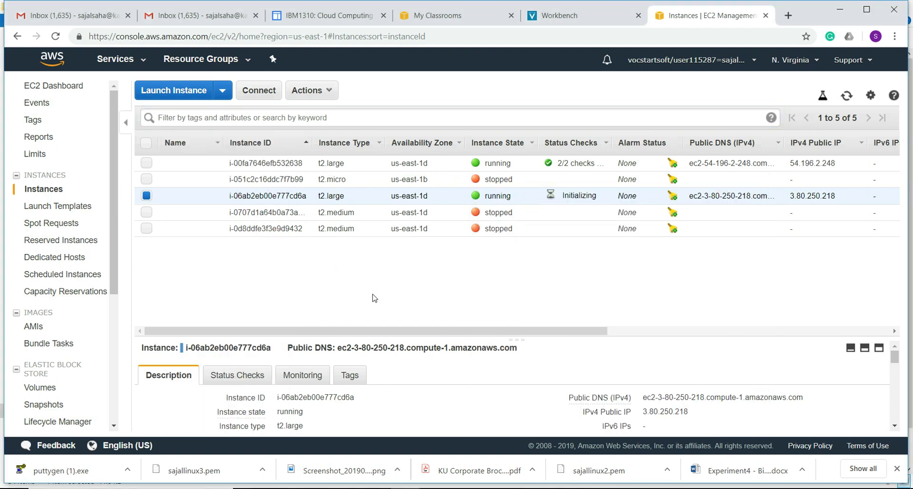
{"action": "left_click", "coordinate": [255, 98]}
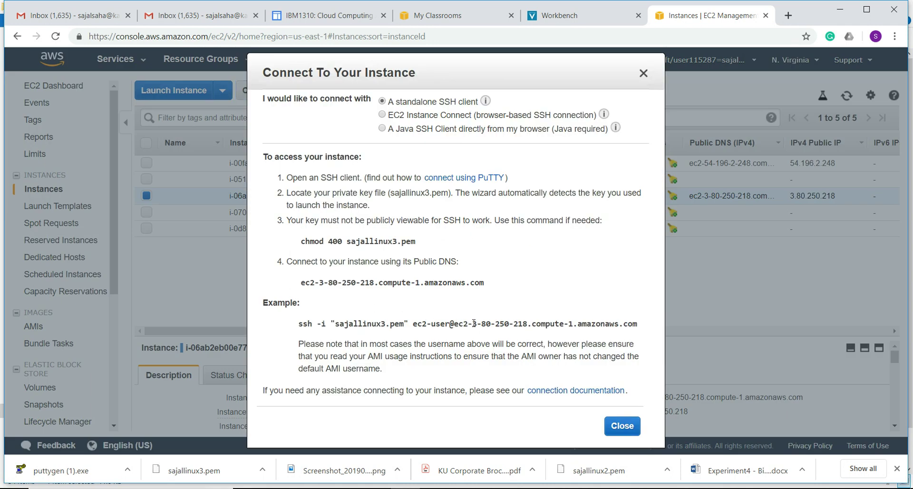
{"action": "left_click_drag", "start_coordinate": [474, 323], "coordinate": [528, 324]}
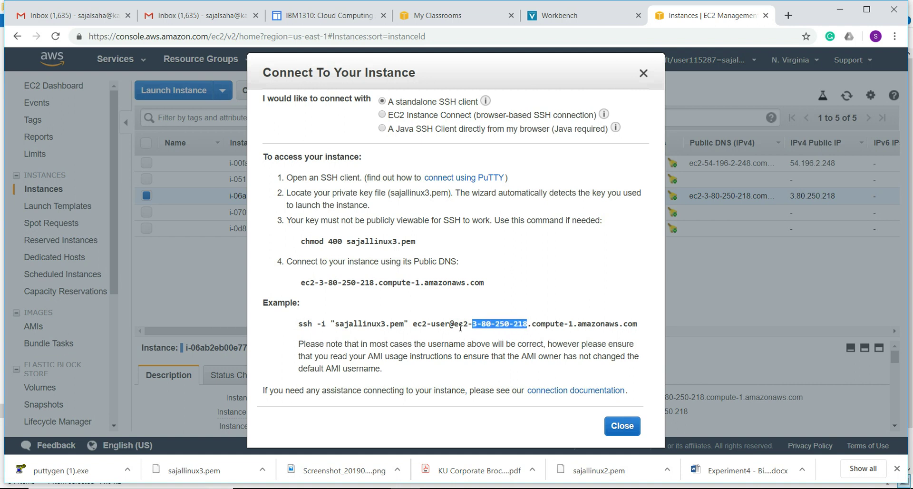
{"action": "left_click_drag", "start_coordinate": [454, 324], "coordinate": [637, 324]}
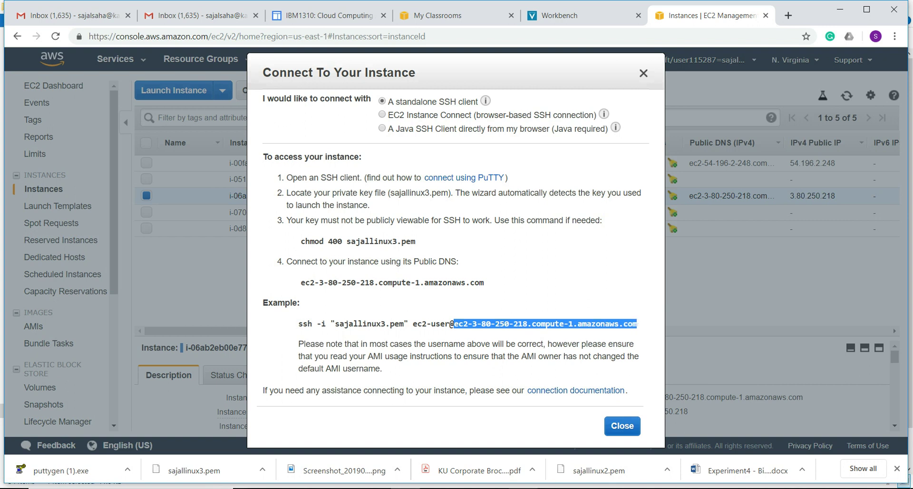
{"action": "key", "text": "alt+Tab"}
{"action": "type", "text": "ec2-3-80-250-218.compute-1.amazonaws.com"}
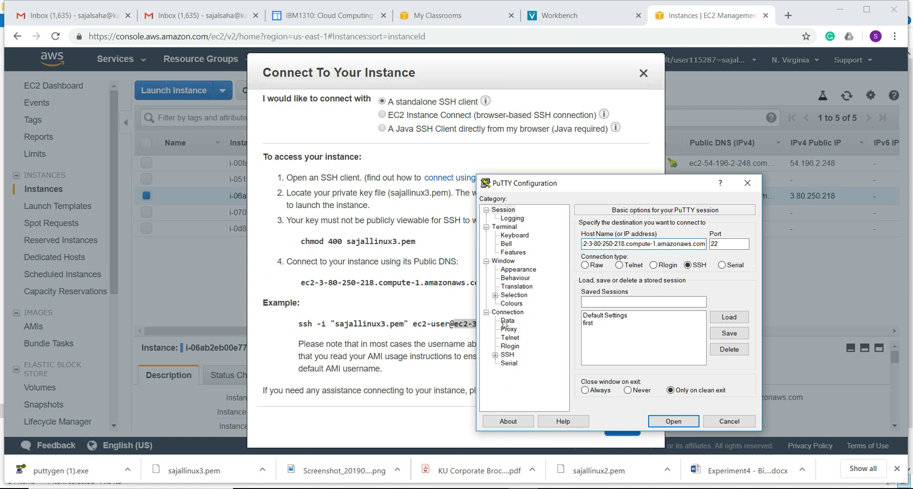
Choose the PuTTY private key file from Downloads for SSH authentication and open the connection
{"action": "left_click", "coordinate": [495, 354]}
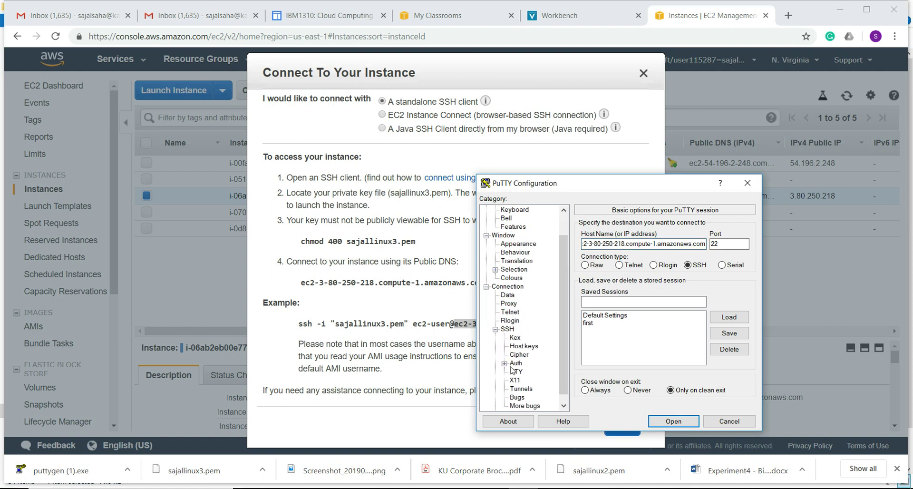
{"action": "left_click", "coordinate": [515, 363]}
{"action": "left_click", "coordinate": [729, 343]}
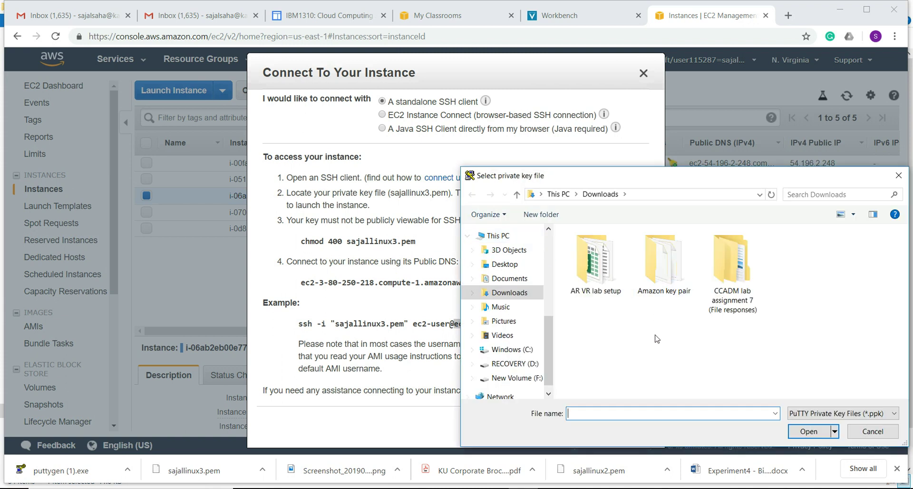
{"action": "left_click", "coordinate": [607, 282]}
{"action": "left_click", "coordinate": [807, 432]}
{"action": "left_click", "coordinate": [677, 421]}
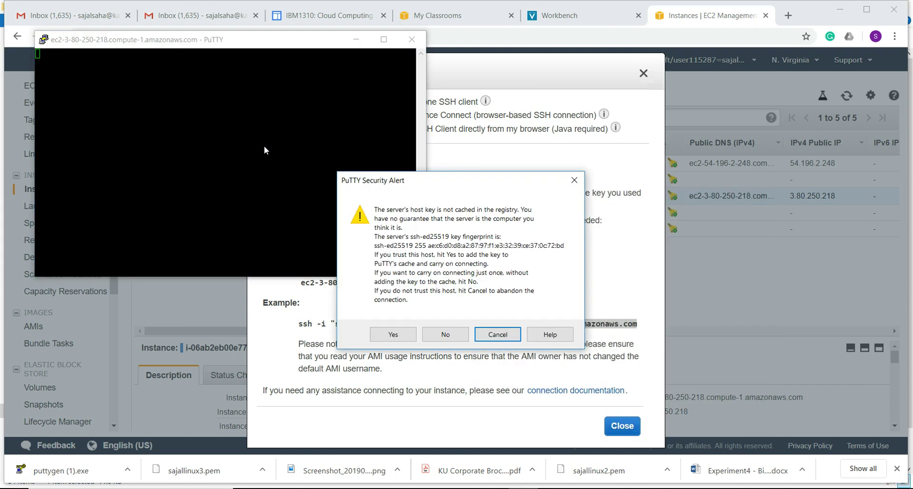
Trust the server's host key and log in to the SUSE instance as ec2-user
{"action": "left_click", "coordinate": [401, 336]}
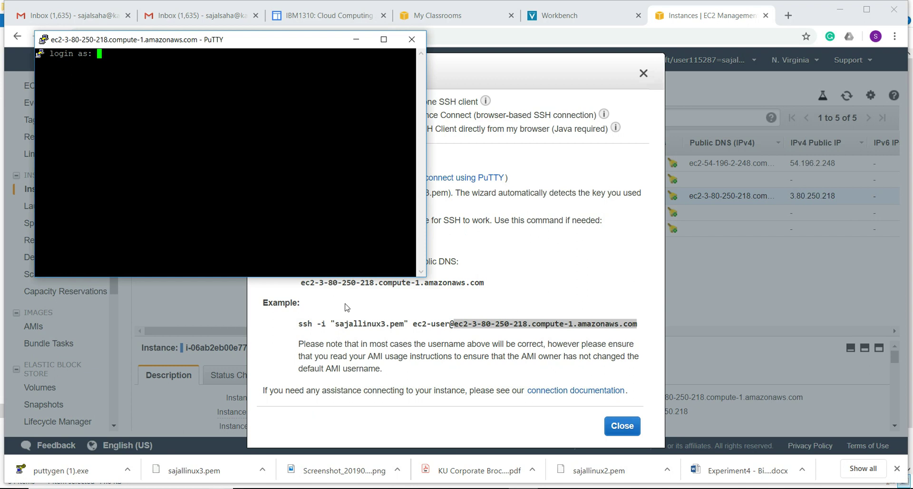
{"action": "left_click_drag", "start_coordinate": [413, 324], "coordinate": [442, 323]}
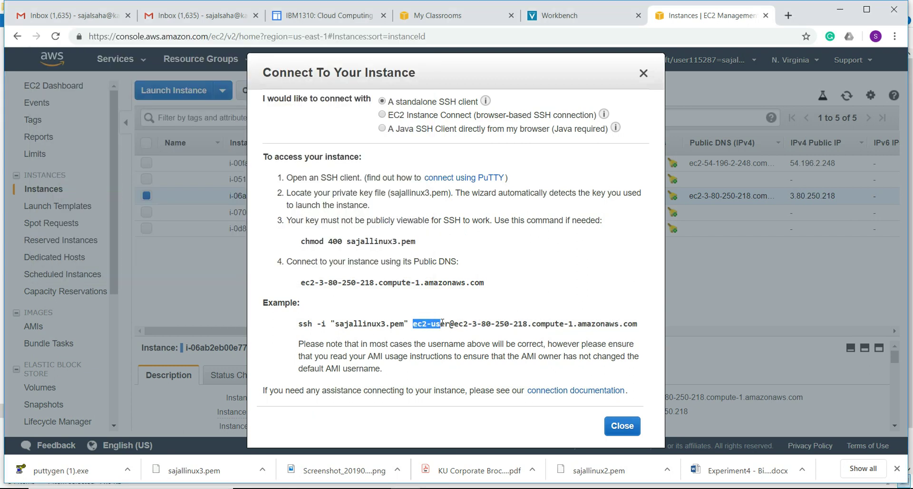
{"action": "key", "text": "alt+Tab"}
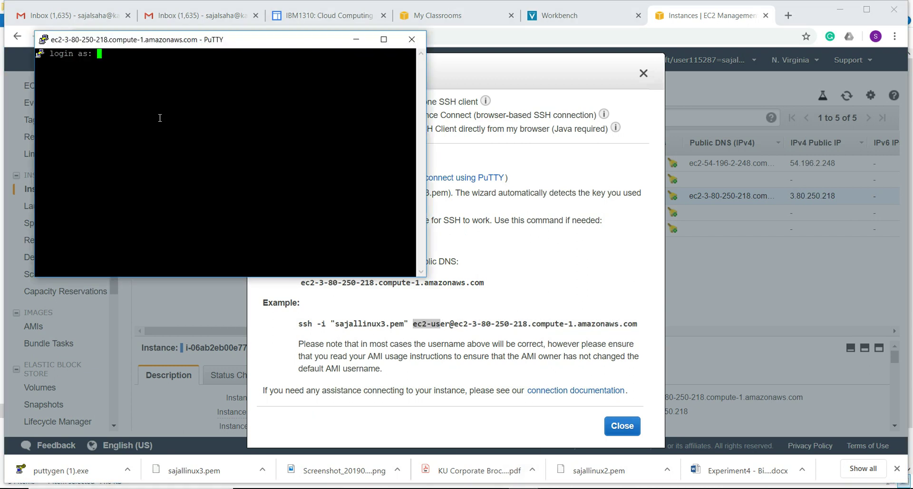
{"action": "type", "text": "ec2-user"}
{"action": "key", "text": "Return"}
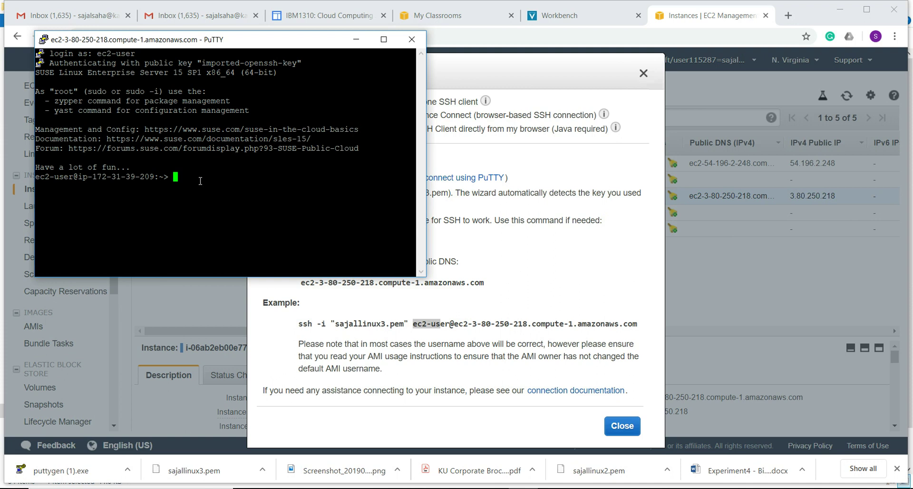
{"action": "left_click", "coordinate": [752, 486]}
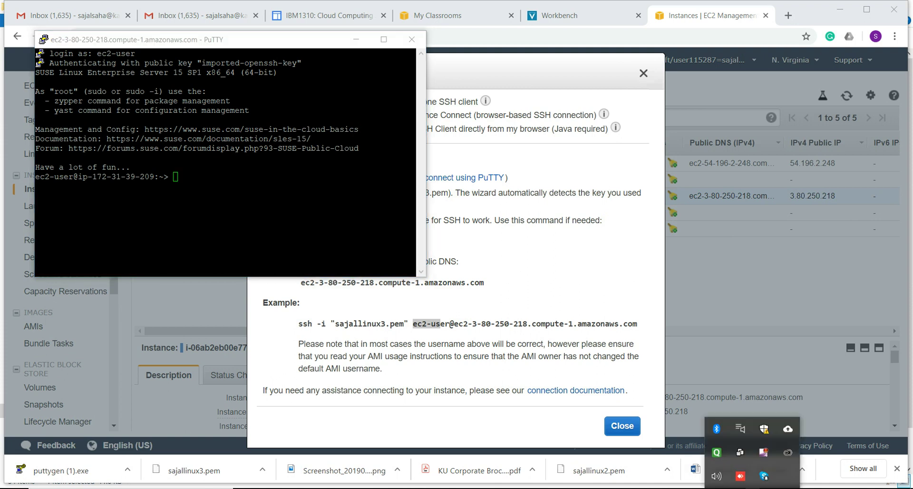
{"action": "right_click", "coordinate": [764, 454]}
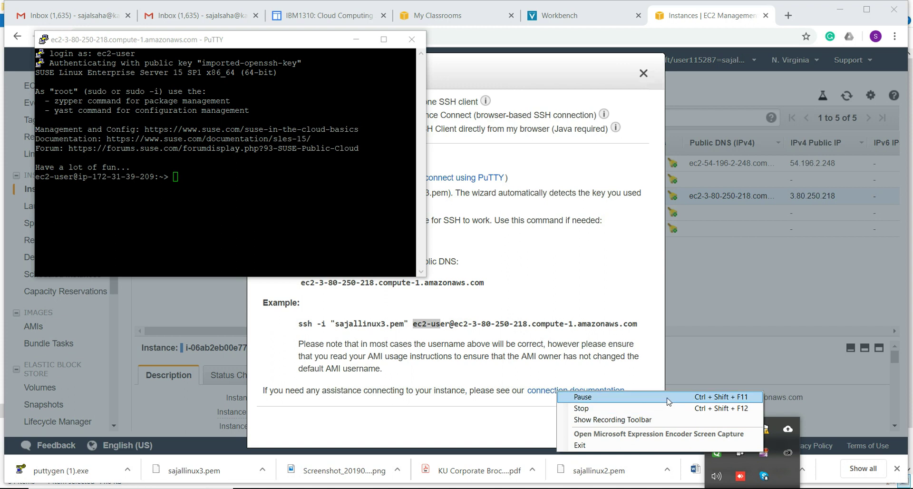